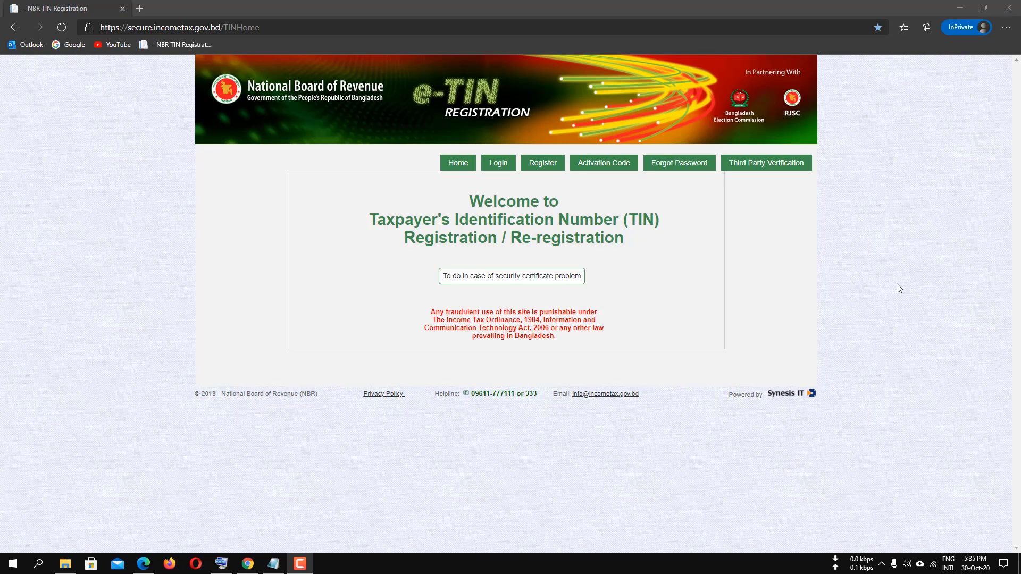
Open the new-user registration form and enter your user ID in the User ID field.
{"action": "left_click", "coordinate": [543, 168]}
{"action": "scroll", "coordinate": [704, 324], "scroll_direction": "down", "scroll_amount": 3}
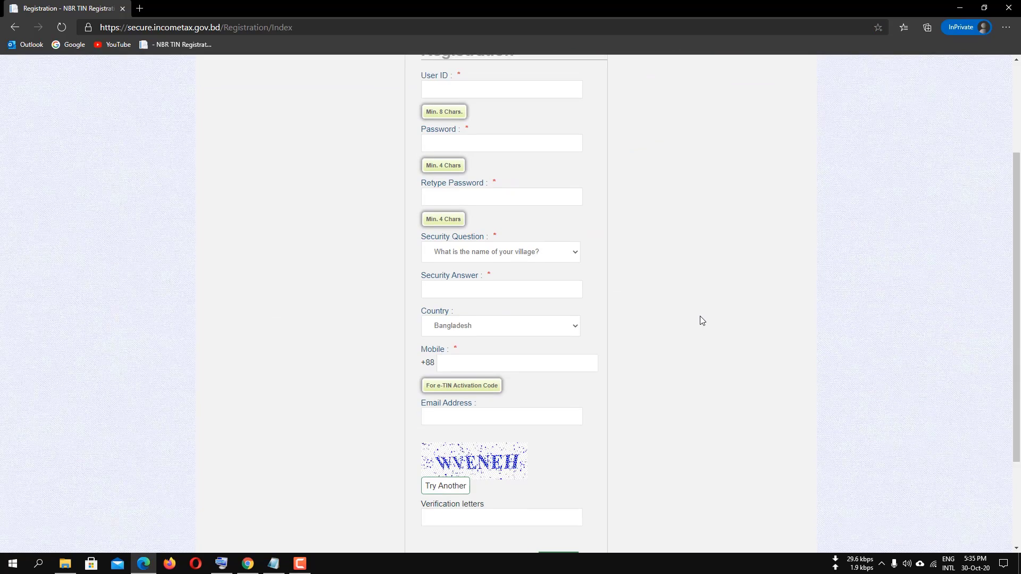
{"action": "scroll", "coordinate": [699, 316], "scroll_direction": "up", "scroll_amount": 3}
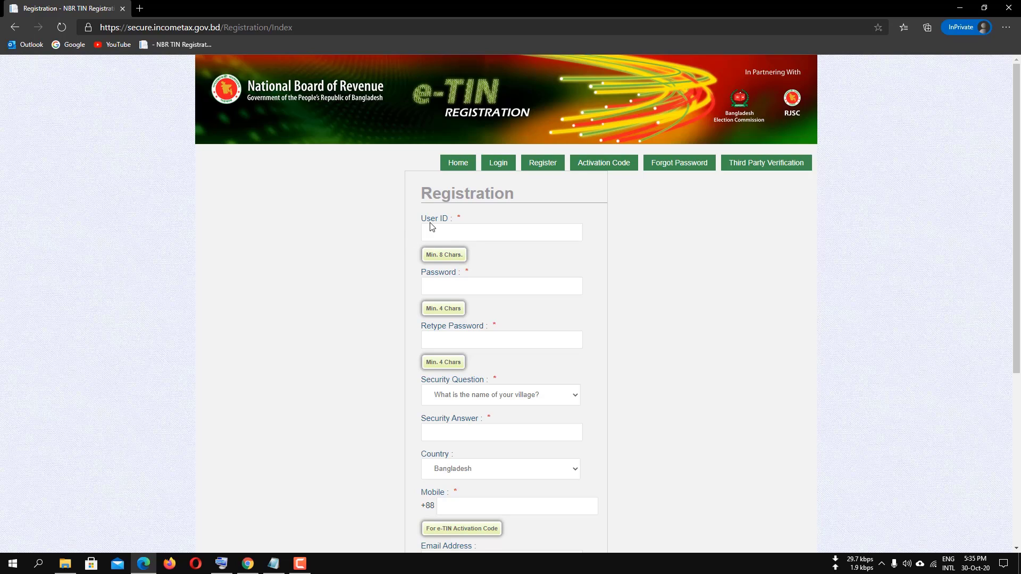
{"action": "left_click", "coordinate": [459, 232]}
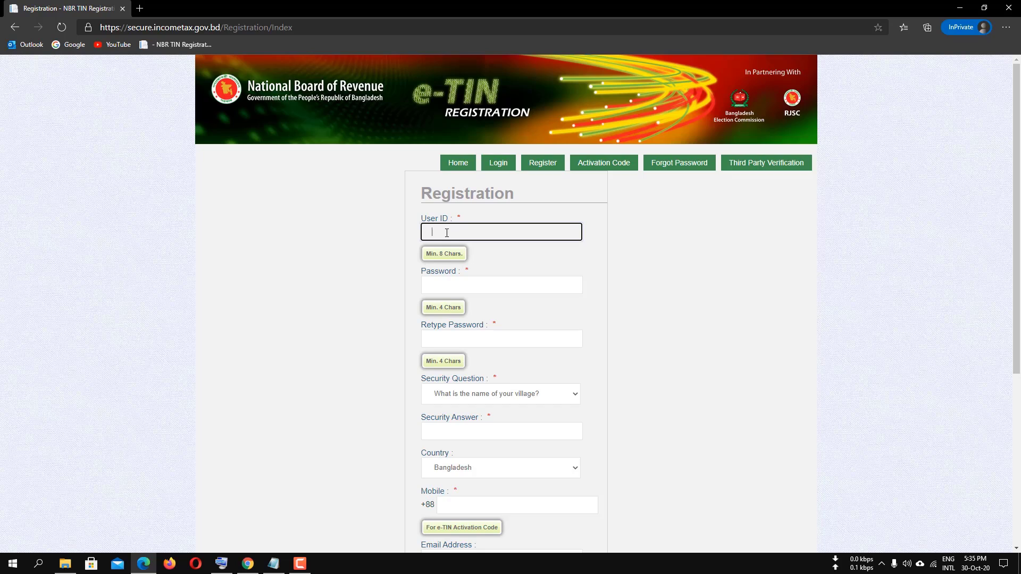
{"action": "type", "text": "SY"}
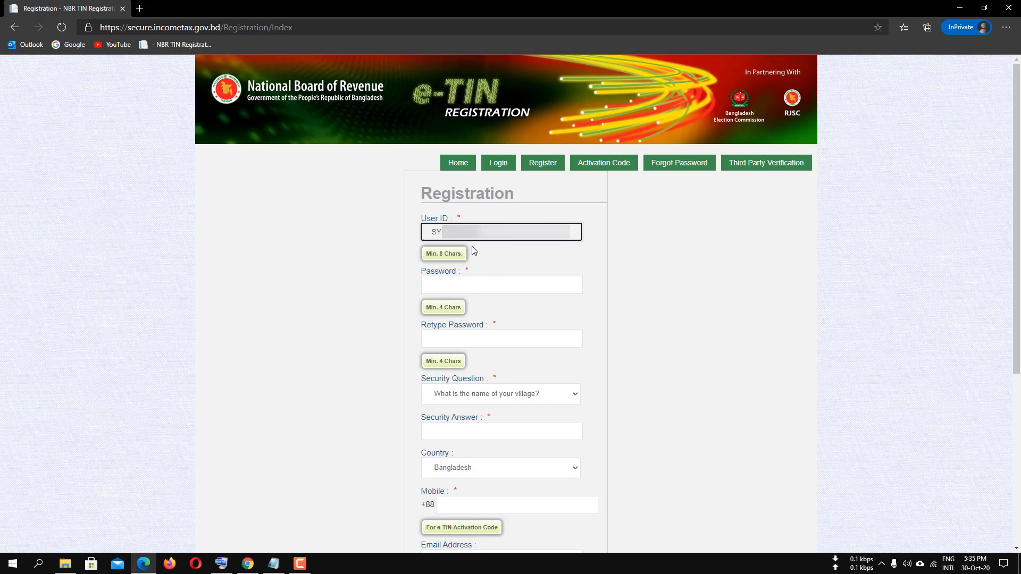
{"action": "left_click", "coordinate": [455, 286]}
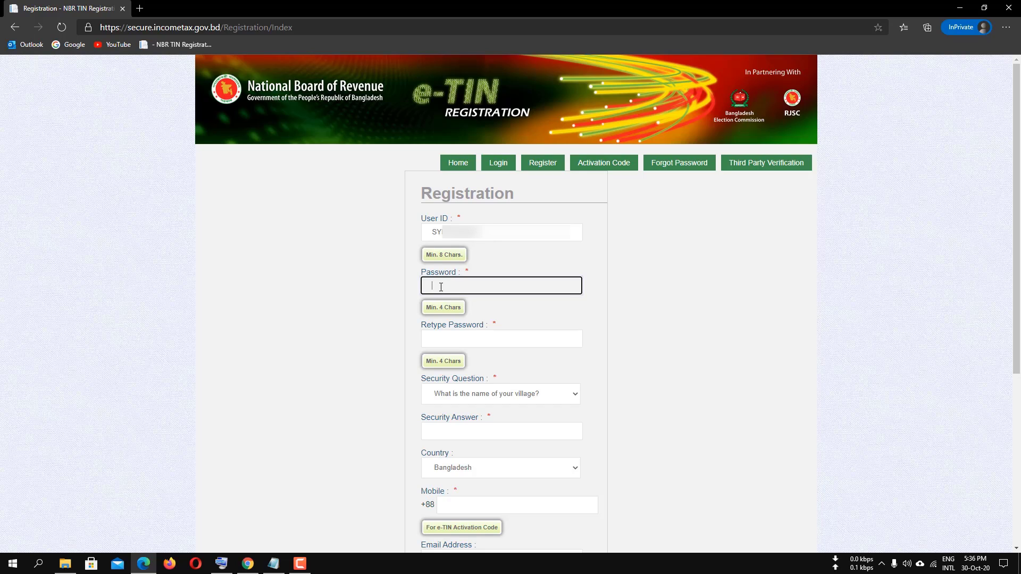
Paste the account password into Password and again into Retype Password.
{"action": "key", "text": "ctrl+v"}
{"action": "key", "text": "Tab"}
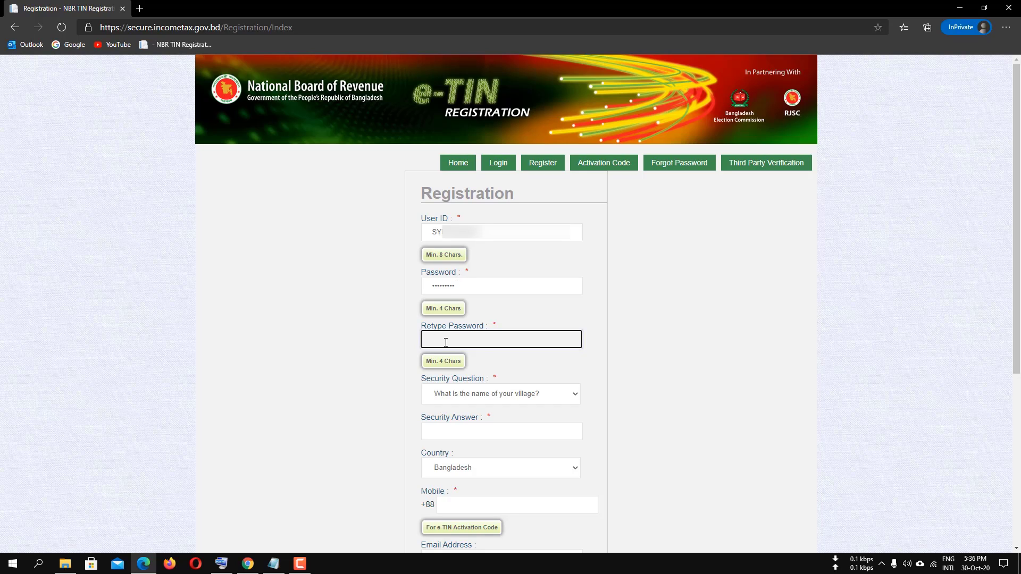
{"action": "key", "text": "ctrl+v"}
{"action": "scroll", "coordinate": [444, 341], "scroll_direction": "down", "scroll_amount": 1}
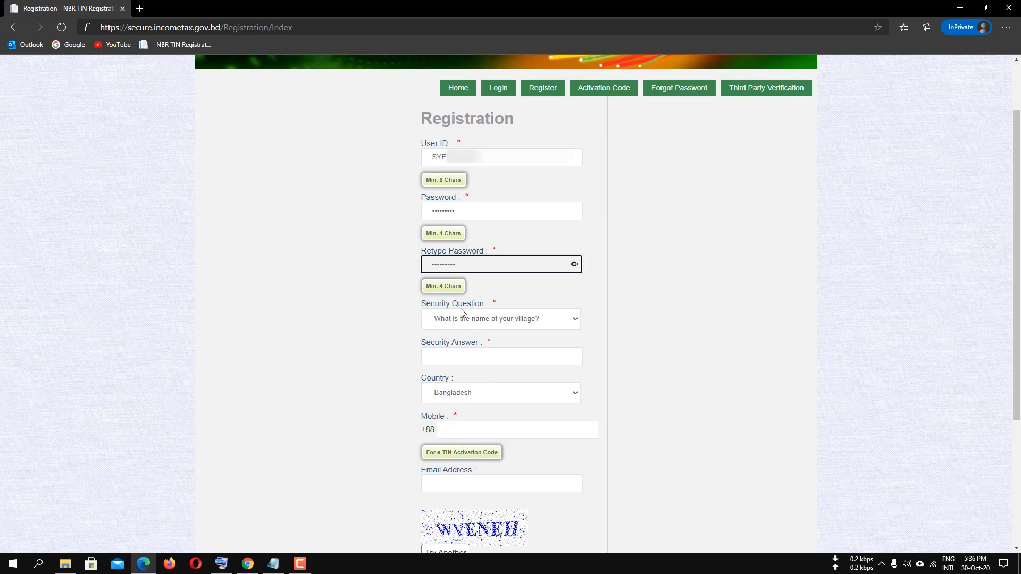
{"action": "left_click", "coordinate": [559, 321]}
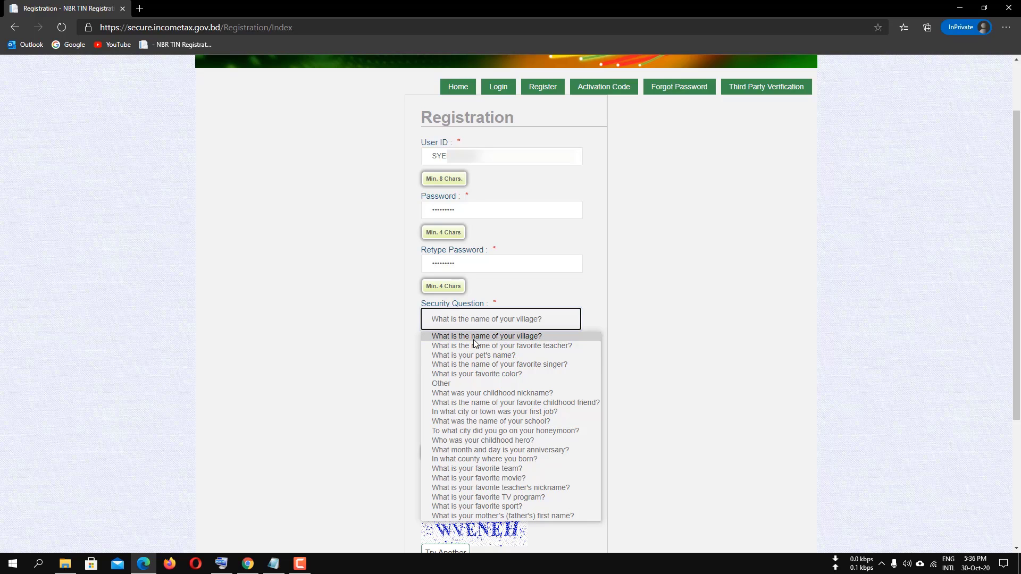
Choose "What is your pet's name?" as the security question and type its answer.
{"action": "left_click", "coordinate": [478, 356]}
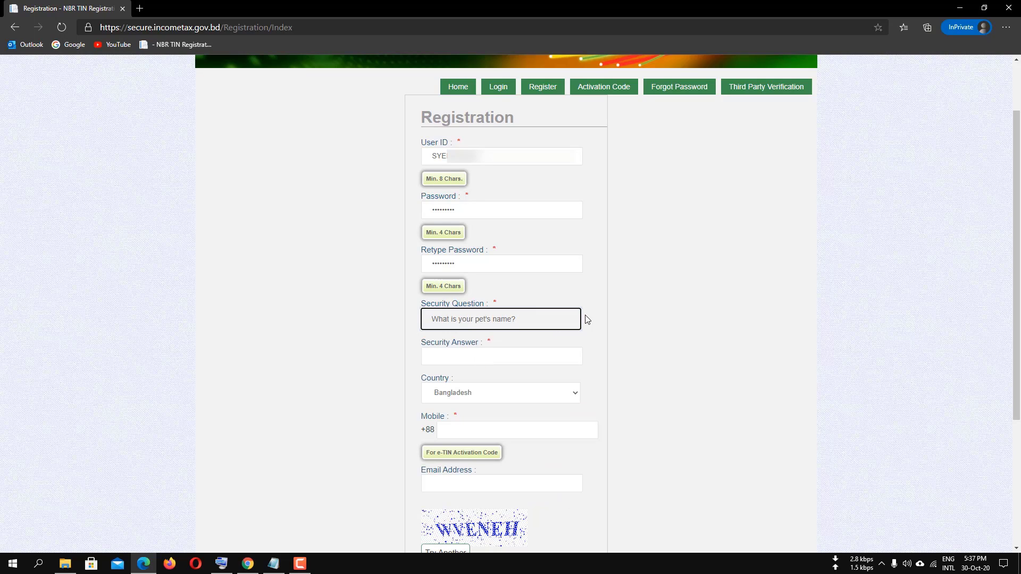
{"action": "scroll", "coordinate": [511, 387], "scroll_direction": "down", "scroll_amount": 1}
{"action": "left_click", "coordinate": [459, 283]}
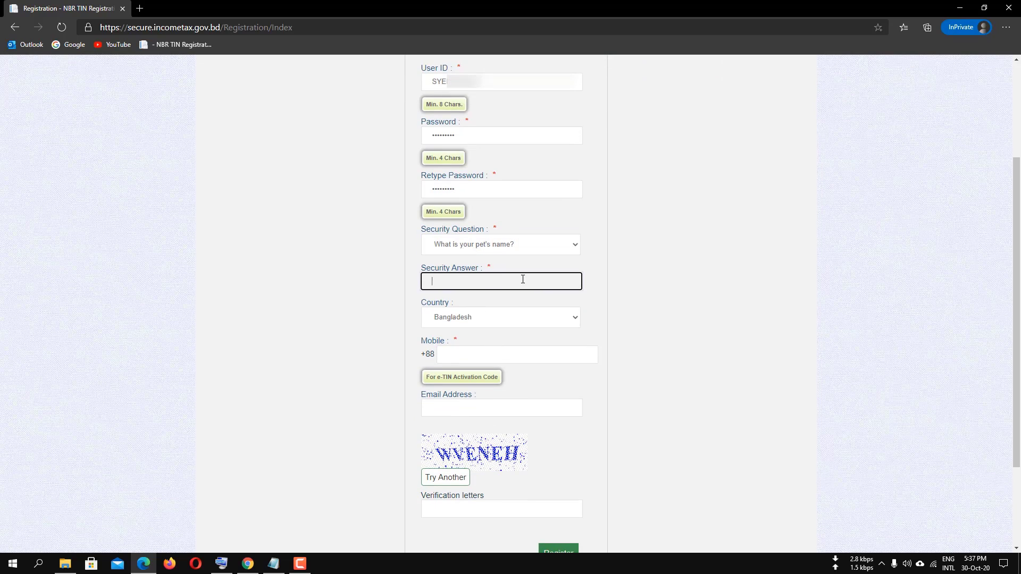
{"action": "type", "text": "SHA"}
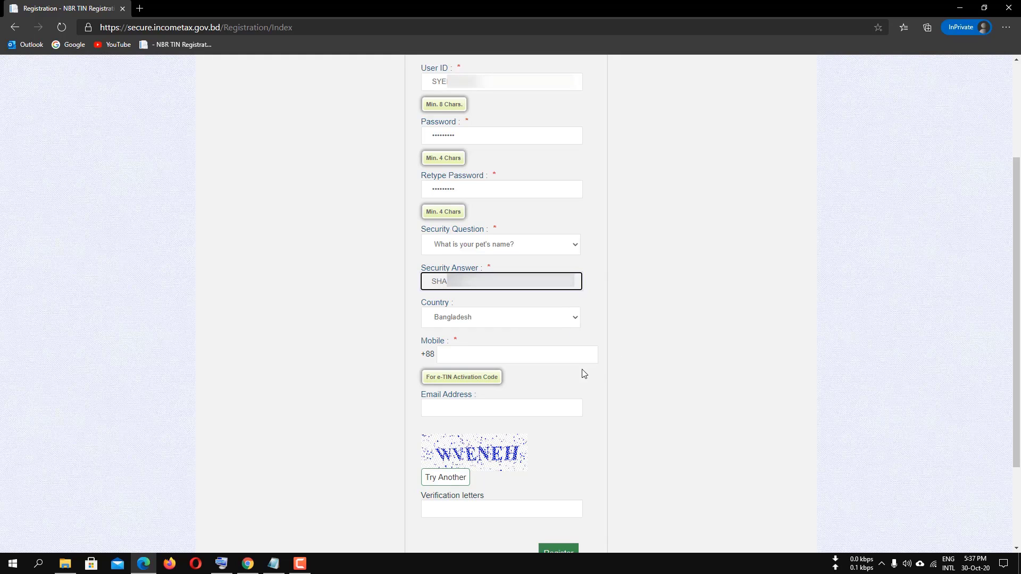
{"action": "left_click", "coordinate": [462, 354]}
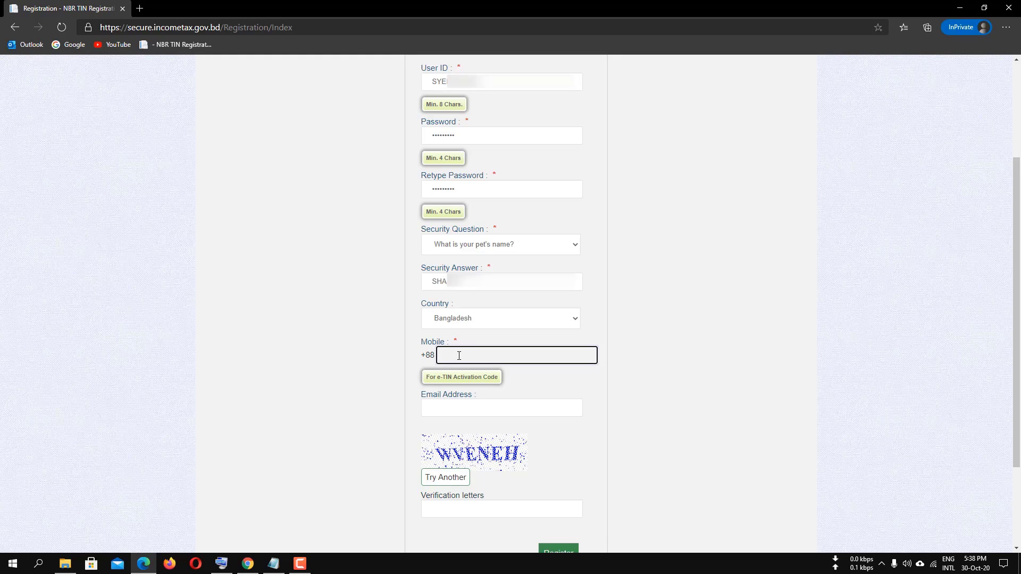
Enter the mobile number and paste the e-mail address into Email Address.
{"action": "type", "text": "0171"}
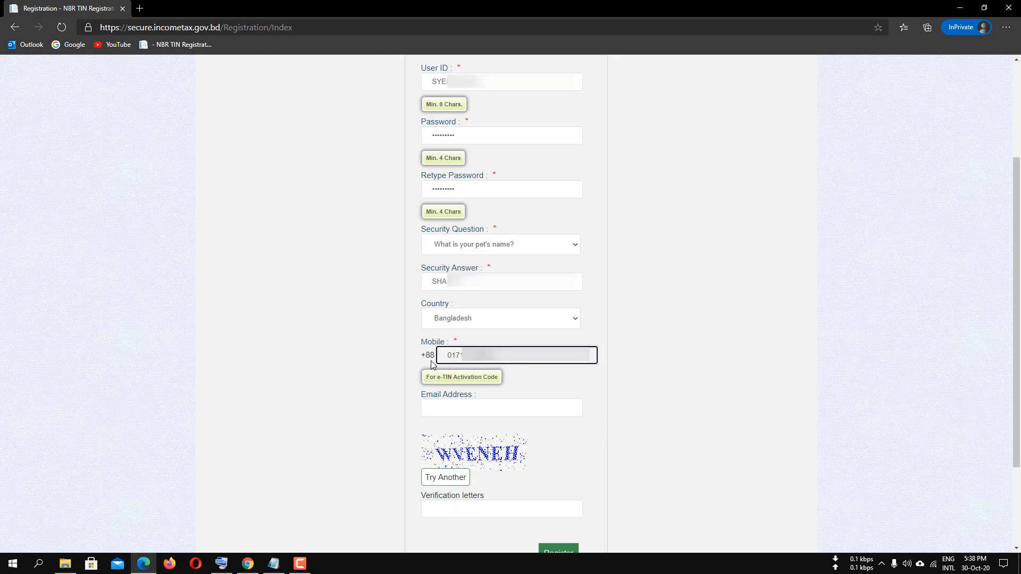
{"action": "scroll", "coordinate": [468, 410], "scroll_direction": "down", "scroll_amount": 1}
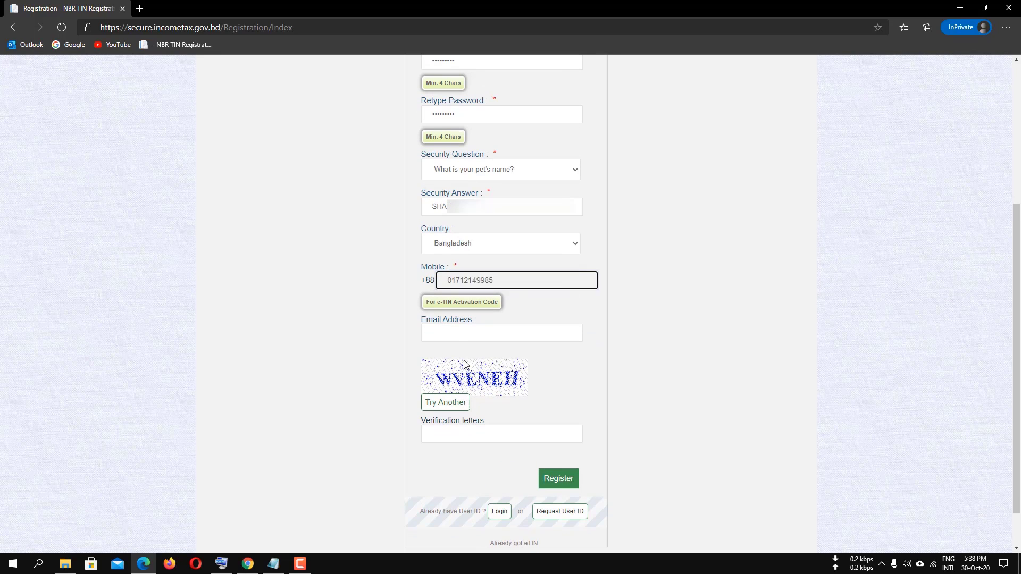
{"action": "left_click", "coordinate": [447, 334]}
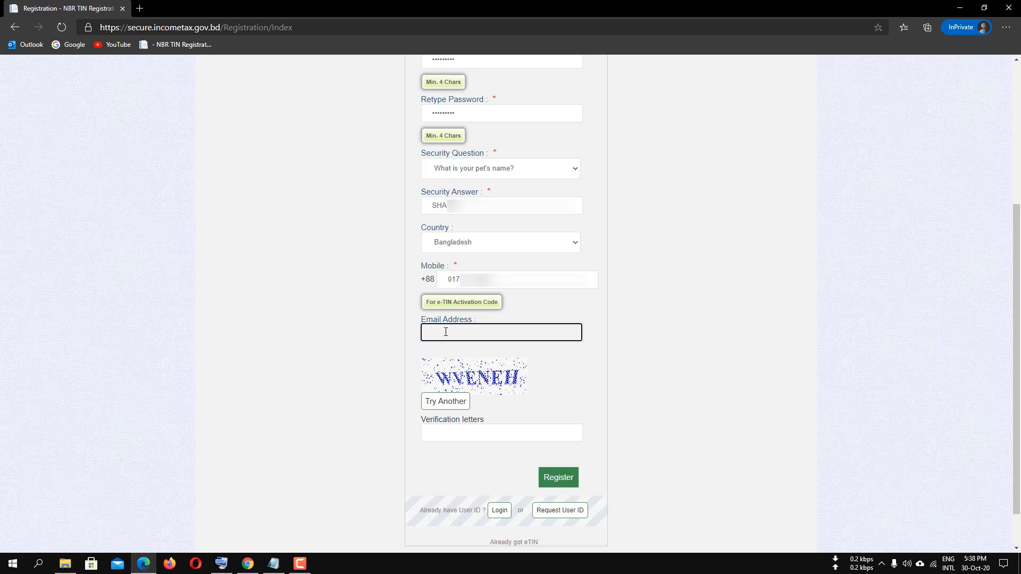
{"action": "key", "text": "ctrl+v"}
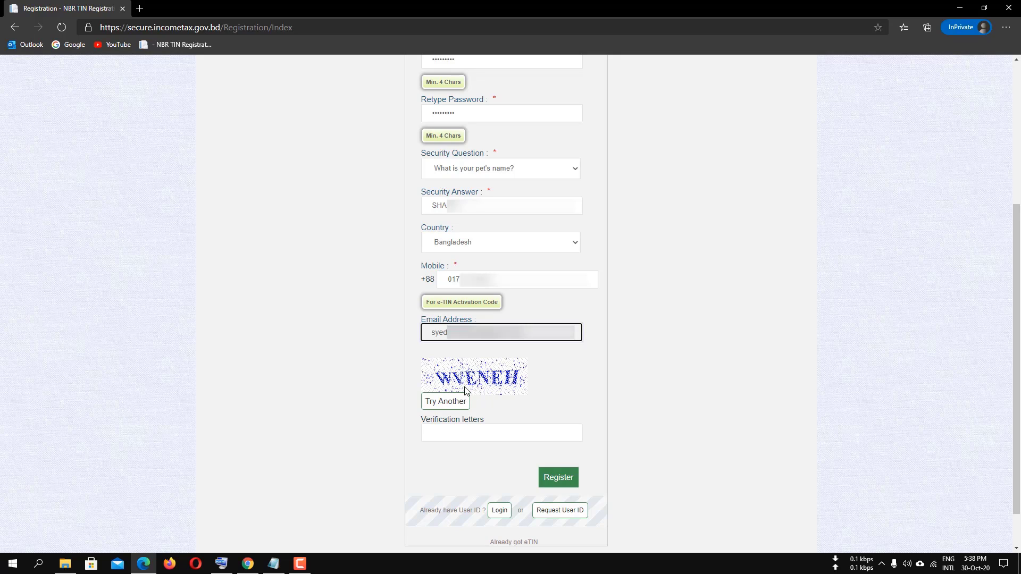
Type the captcha verification letters shown in the image.
{"action": "left_click", "coordinate": [444, 434]}
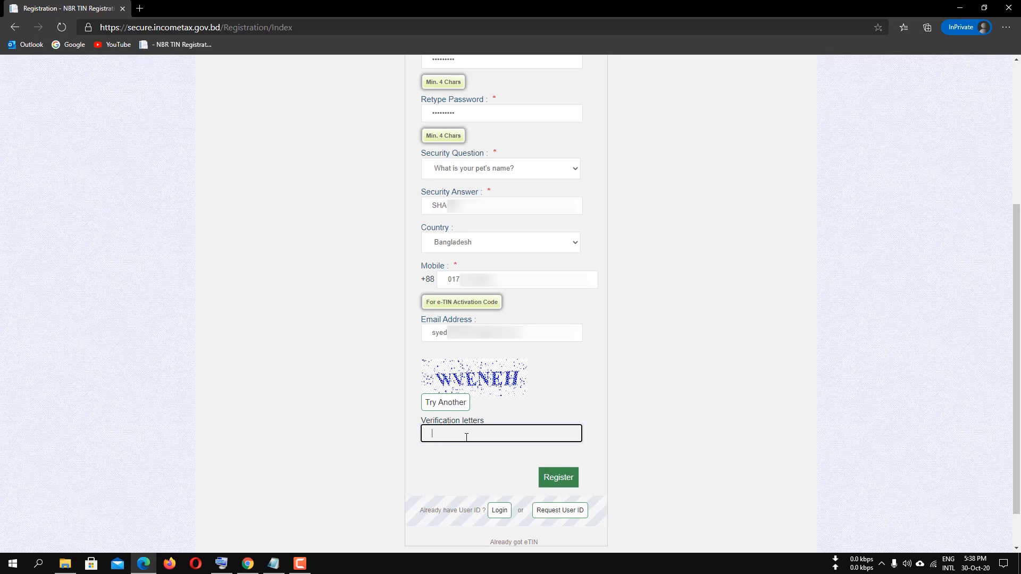
{"action": "scroll", "coordinate": [461, 410], "scroll_direction": "down", "scroll_amount": 1}
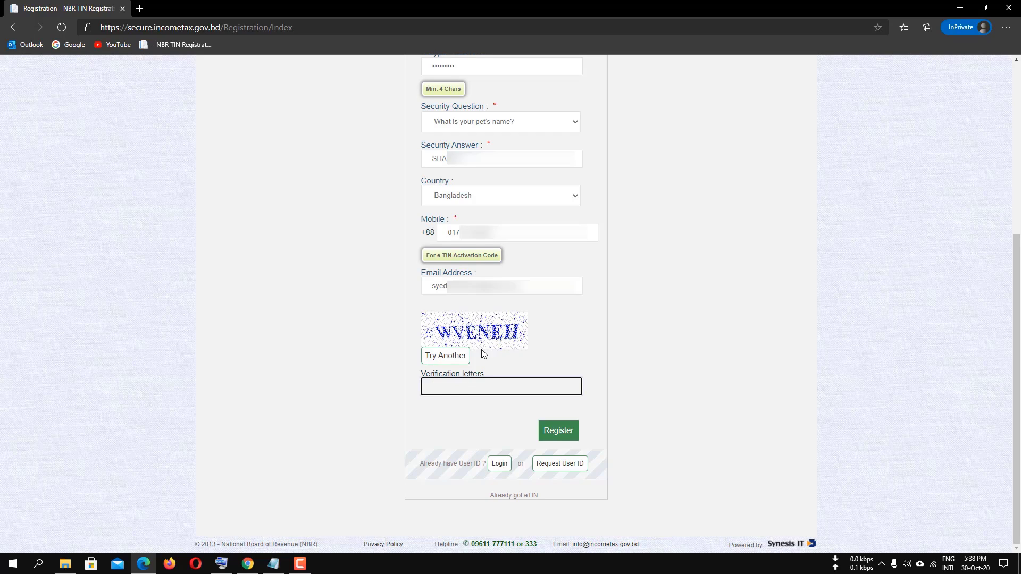
{"action": "type", "text": "WVENEH"}
Submit the registration, then paste the SMS e-TIN activation code and activate it.
{"action": "left_click", "coordinate": [553, 432]}
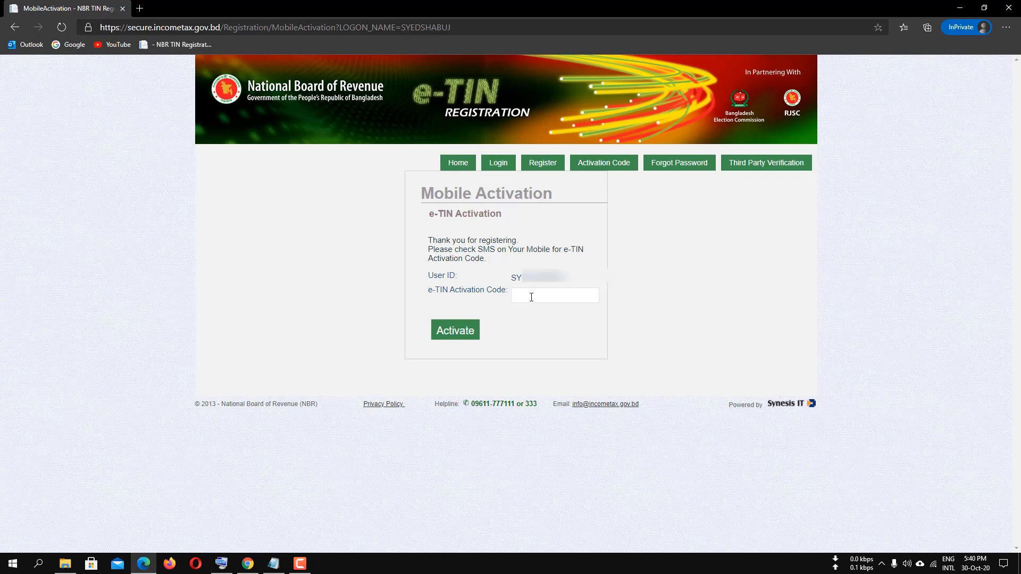
{"action": "left_click", "coordinate": [531, 297]}
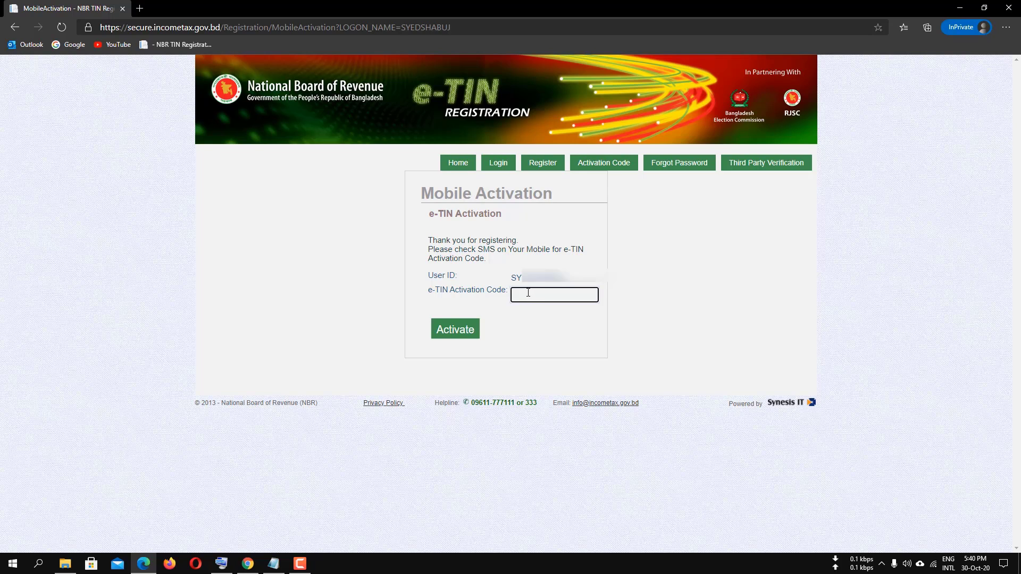
{"action": "key", "text": "ctrl+v"}
{"action": "left_click", "coordinate": [460, 331]}
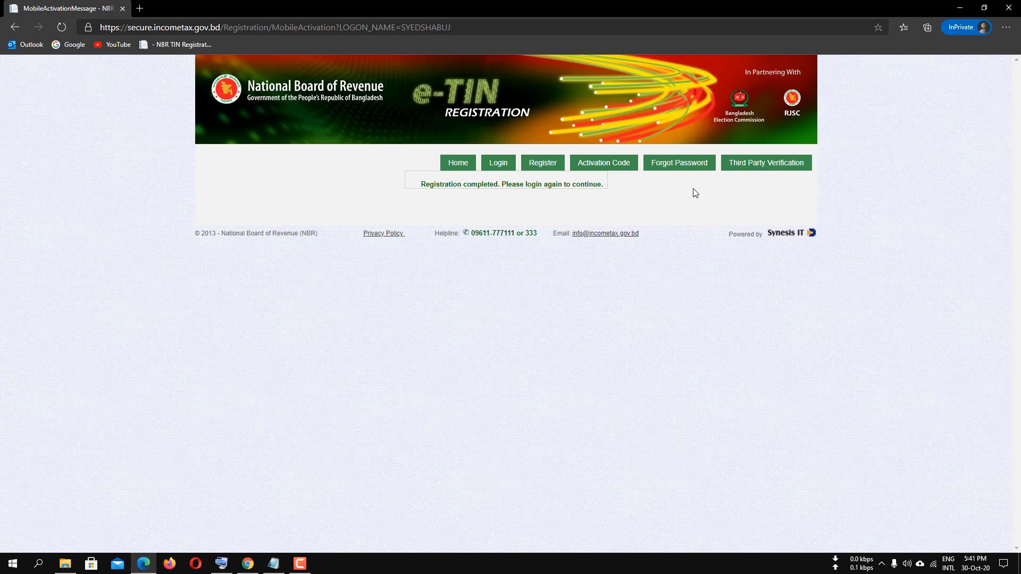
Log in with the new user ID using the browser's saved credentials.
{"action": "left_click", "coordinate": [497, 167]}
{"action": "left_click", "coordinate": [472, 239]}
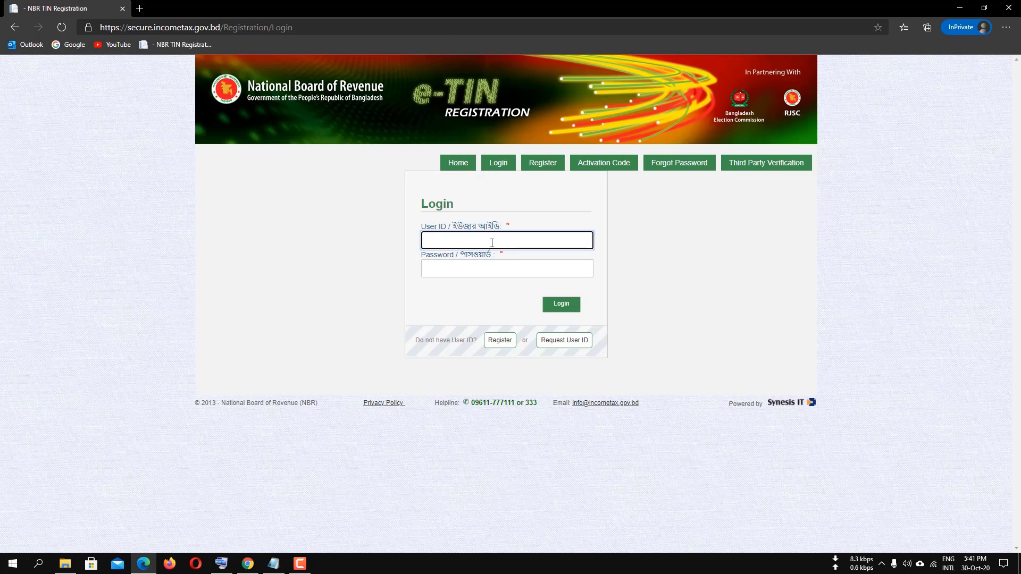
{"action": "left_click", "coordinate": [462, 241]}
{"action": "left_click", "coordinate": [458, 290]}
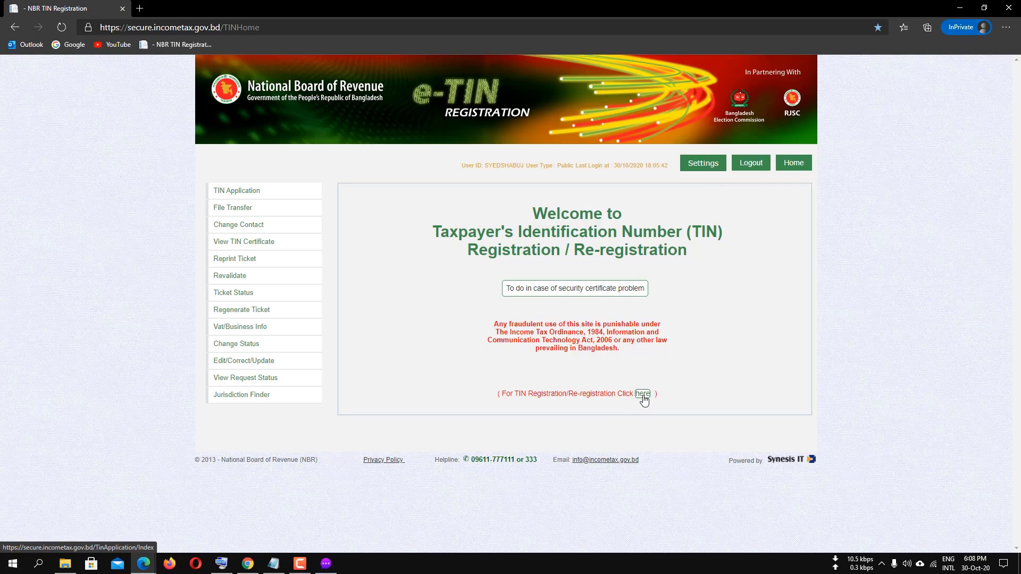
Follow the "Click here" link for TIN Registration/Re-registration.
{"action": "left_click", "coordinate": [643, 394]}
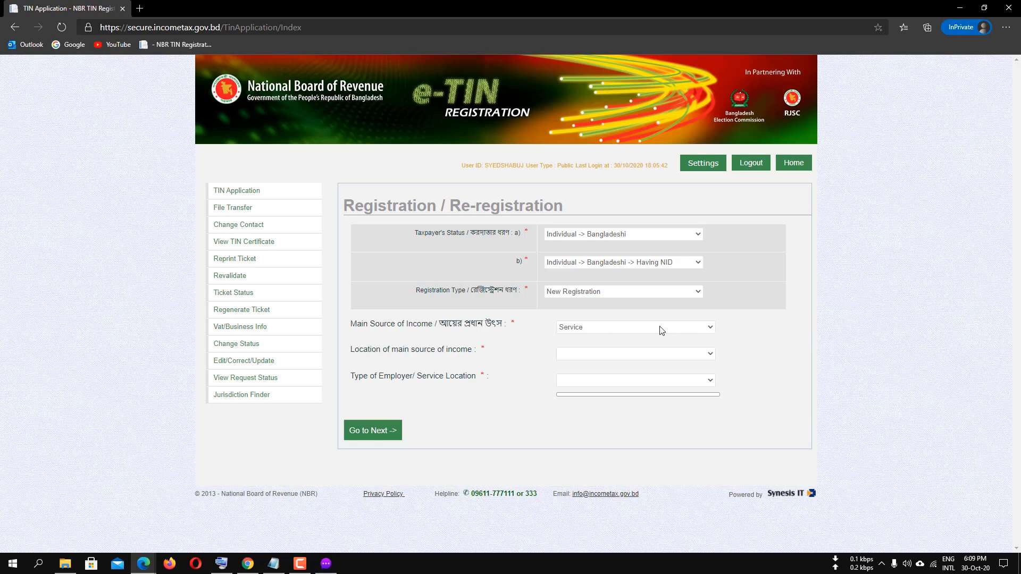
Set main income source to Others and income location to Madaripur, then continue.
{"action": "left_click", "coordinate": [708, 328]}
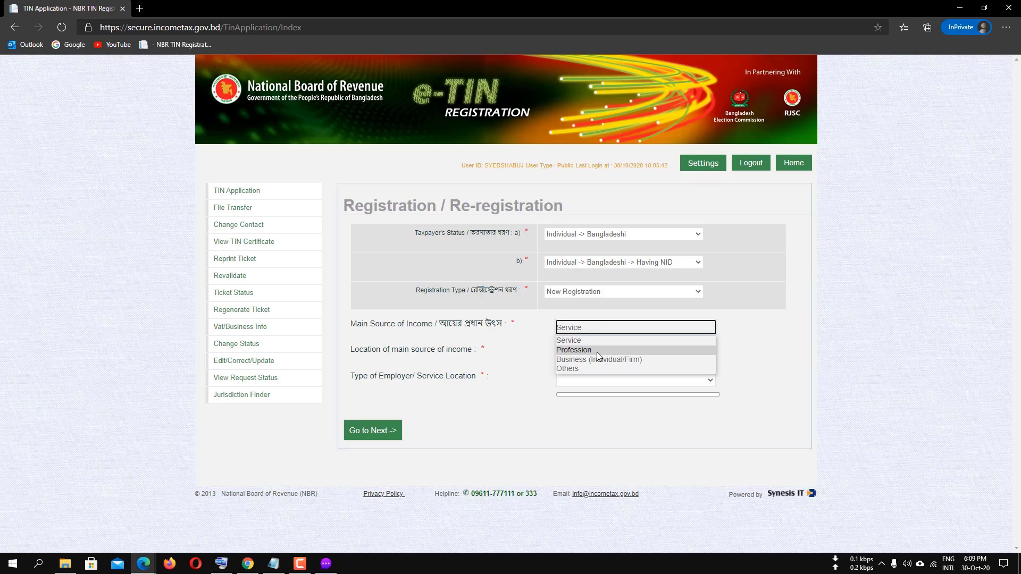
{"action": "left_click", "coordinate": [575, 374]}
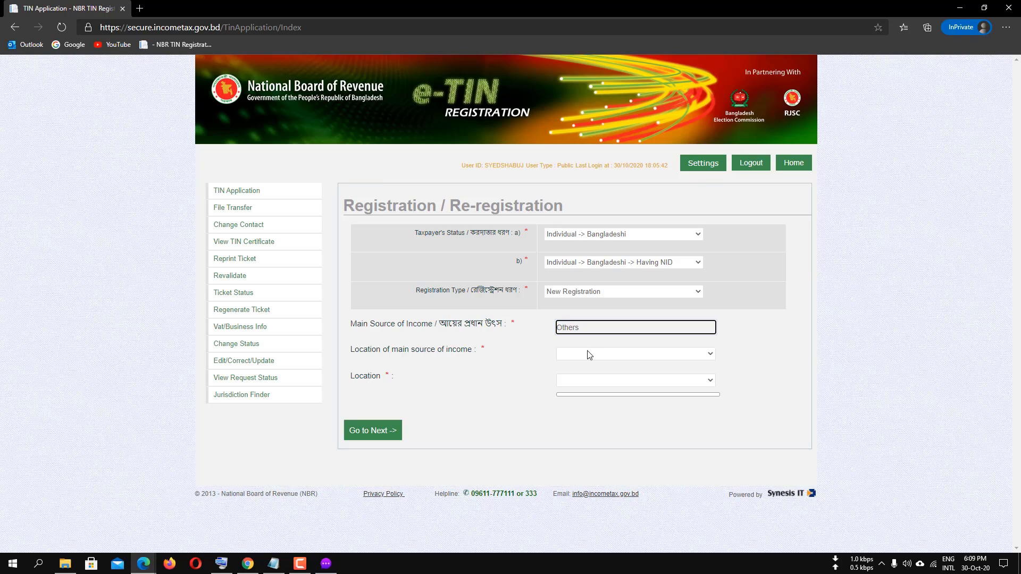
{"action": "left_click", "coordinate": [712, 355]}
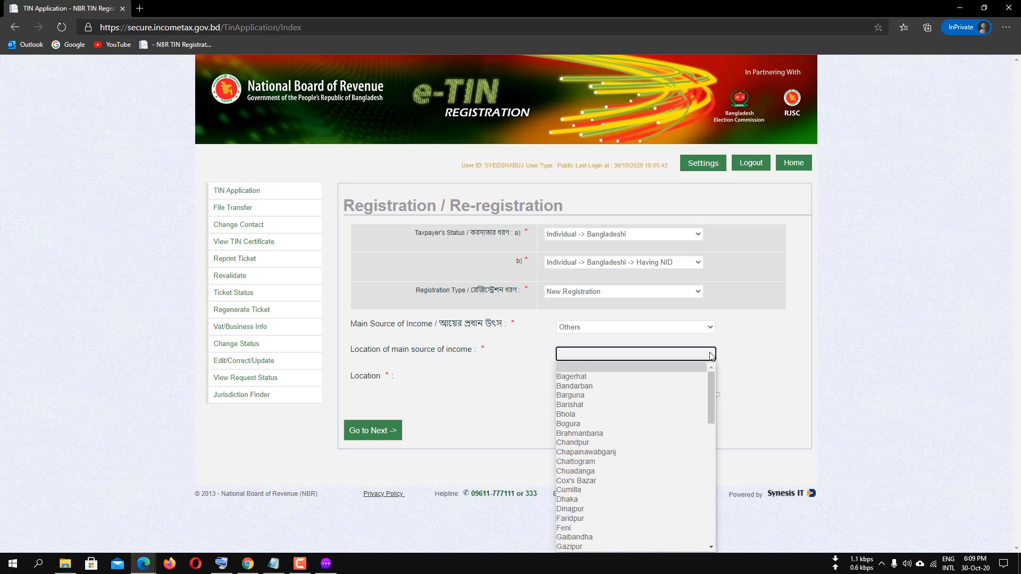
{"action": "scroll", "coordinate": [654, 424], "scroll_direction": "down", "scroll_amount": 3}
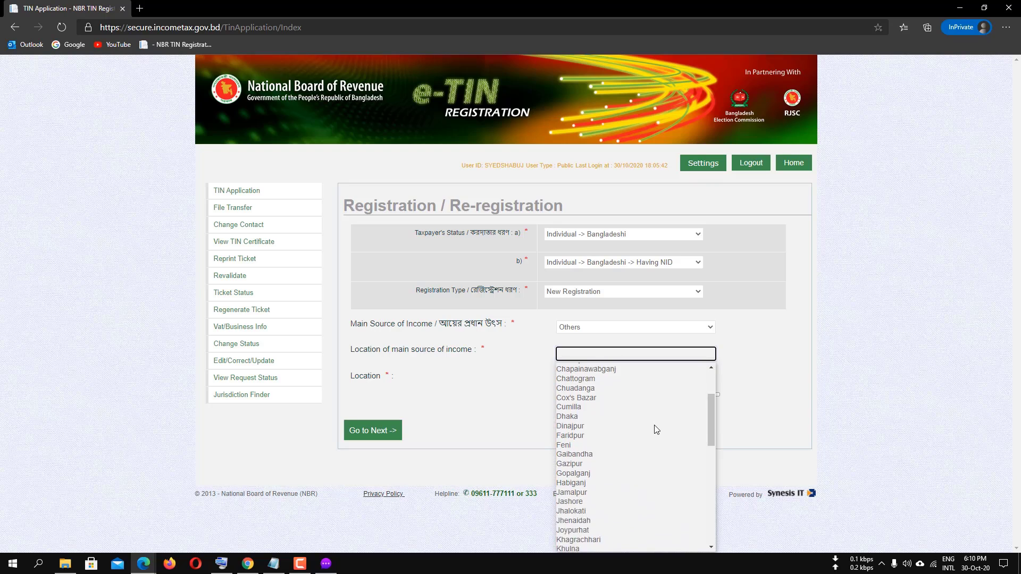
{"action": "scroll", "coordinate": [654, 424], "scroll_direction": "up", "scroll_amount": 3}
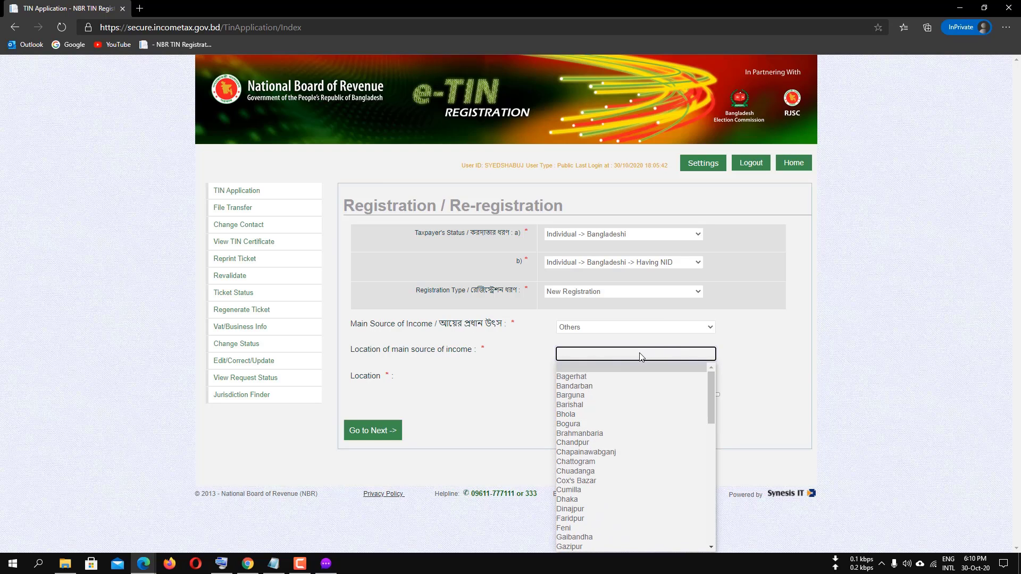
{"action": "key", "text": "m"}
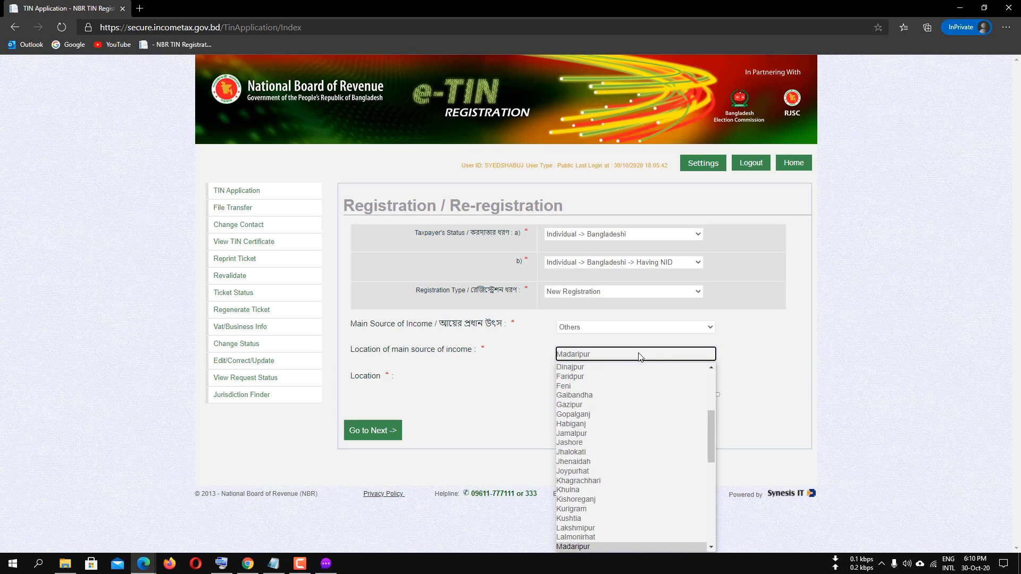
{"action": "left_click", "coordinate": [762, 352]}
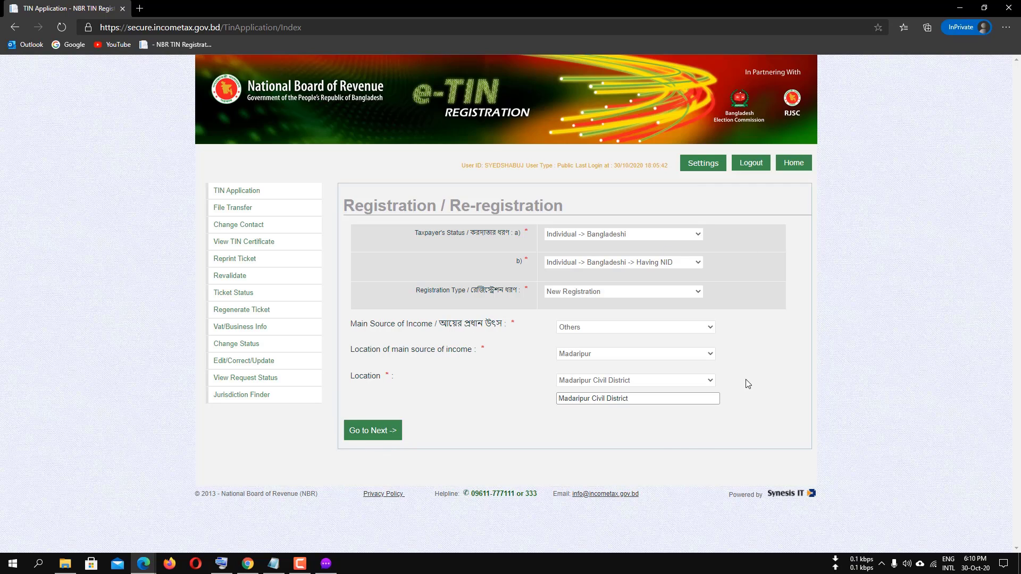
{"action": "left_click", "coordinate": [371, 429]}
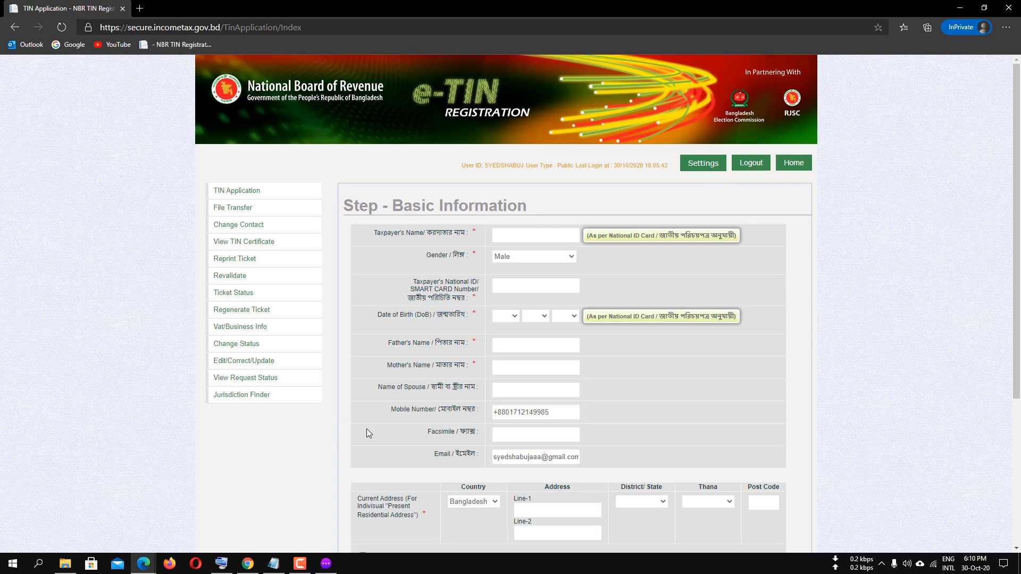
{"action": "left_click", "coordinate": [544, 238]}
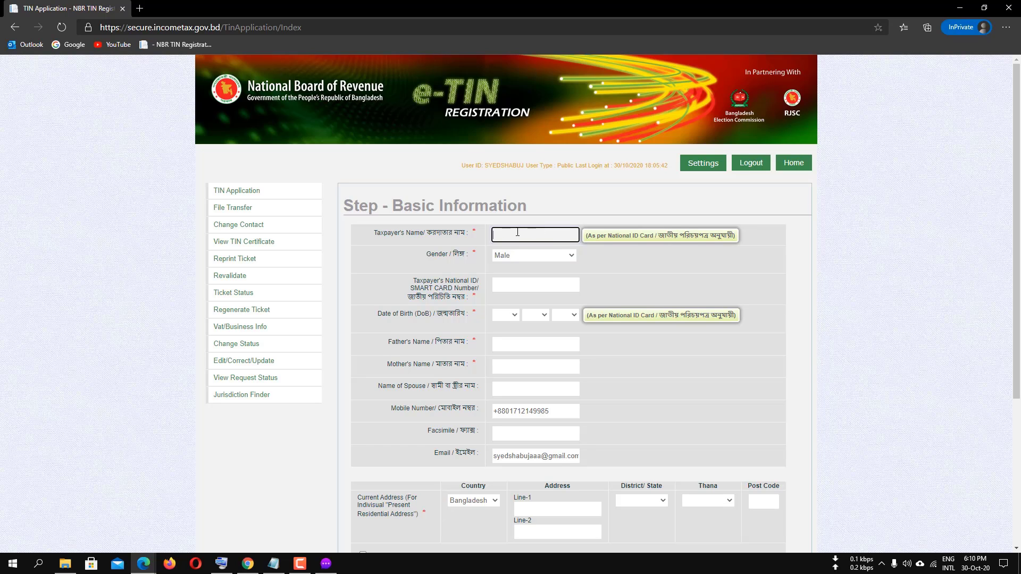
{"action": "left_click", "coordinate": [570, 254]}
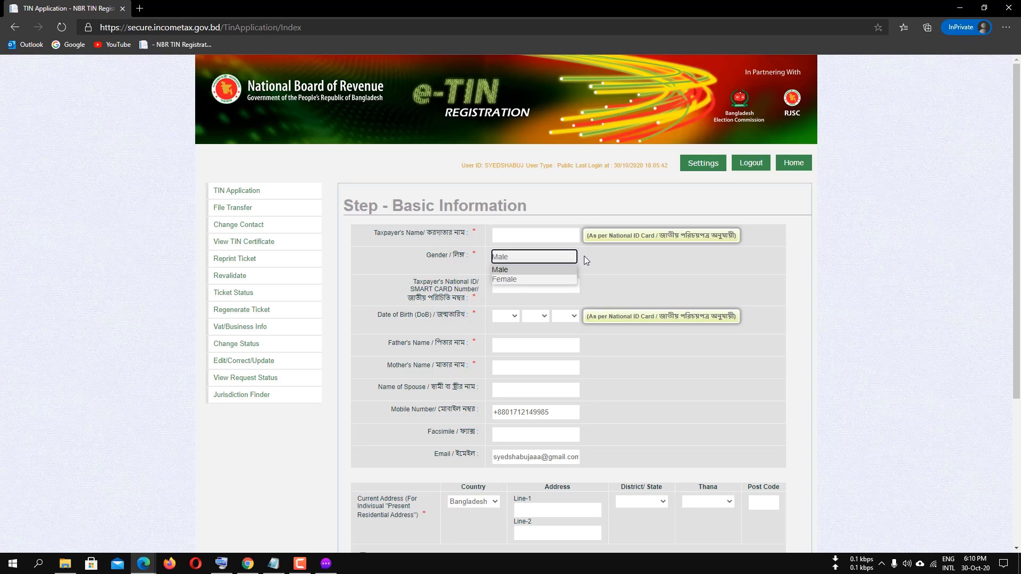
{"action": "left_click", "coordinate": [610, 261]}
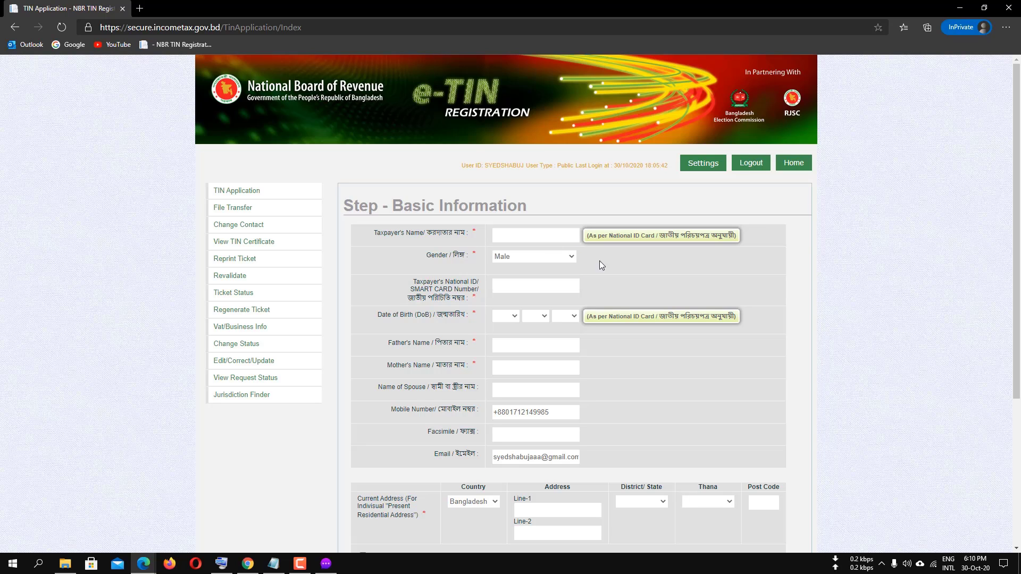
Enter the taxpayer's NID number, name, date of birth, and parents' and spouse's names.
{"action": "left_click", "coordinate": [505, 285]}
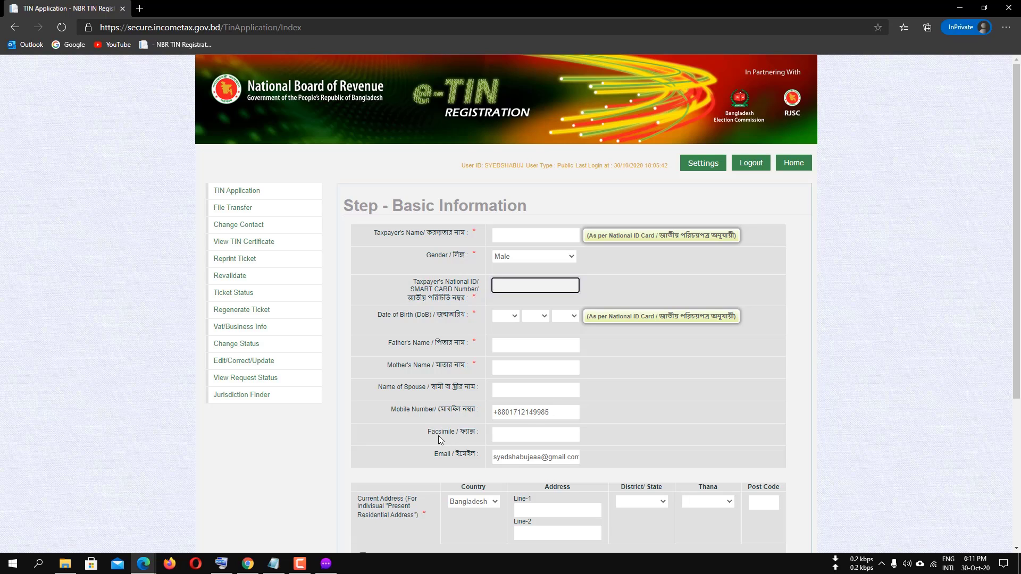
{"action": "left_click", "coordinate": [517, 434]}
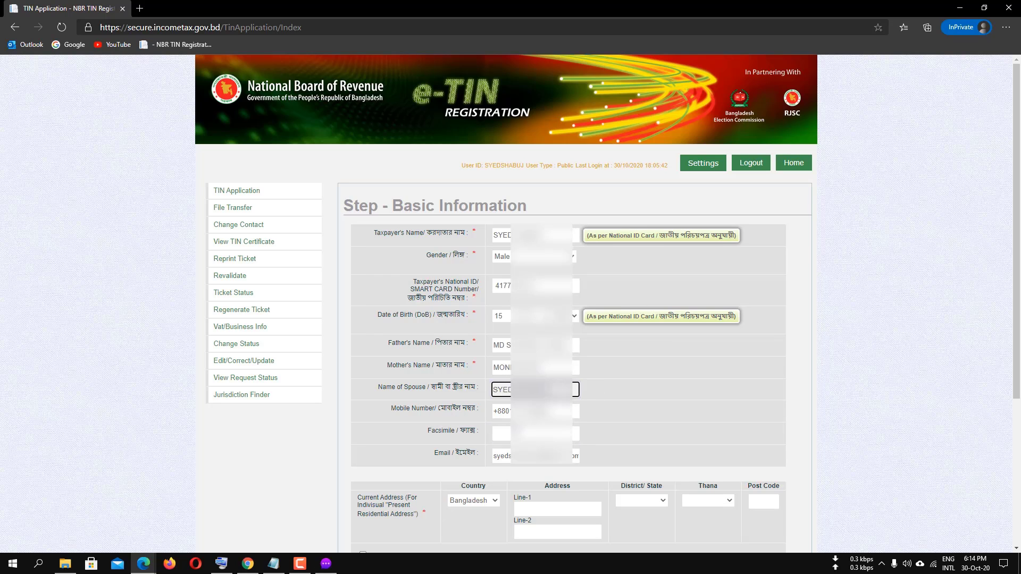
Paste the current street address into Line-1 and choose Madaripur as the district.
{"action": "scroll", "coordinate": [432, 343], "scroll_direction": "down", "scroll_amount": 4}
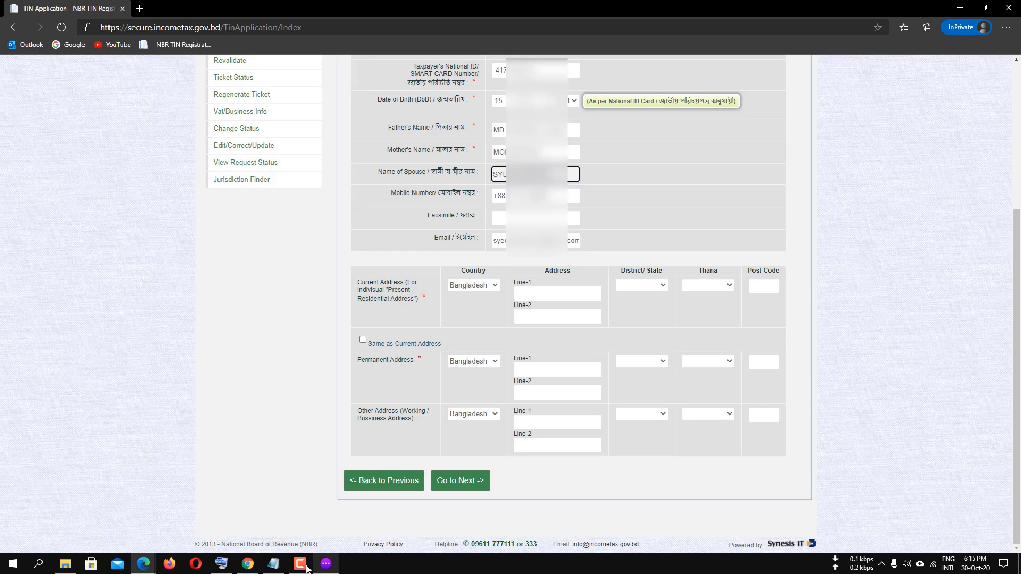
{"action": "left_click", "coordinate": [538, 294]}
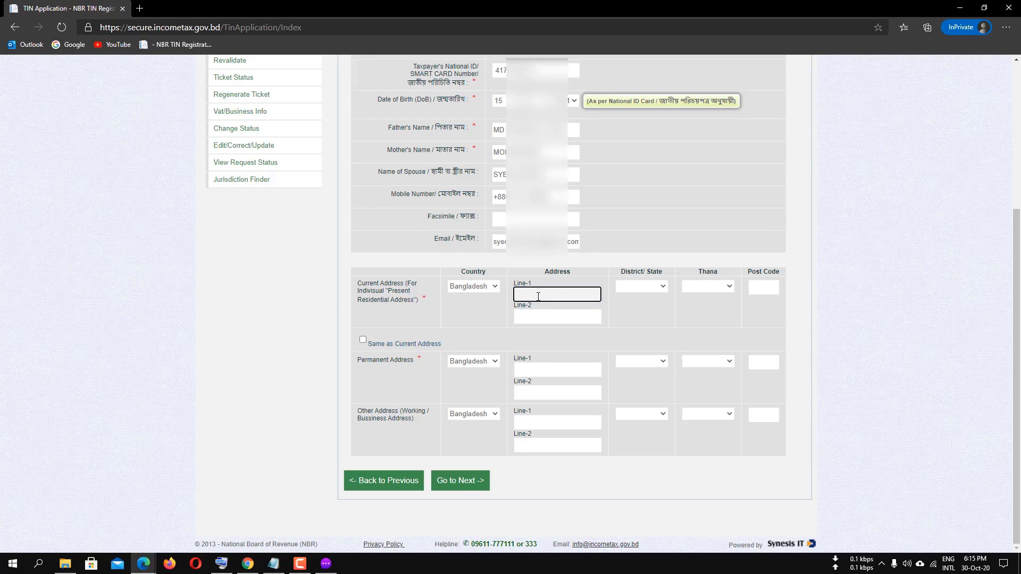
{"action": "key", "text": "ctrl+v"}
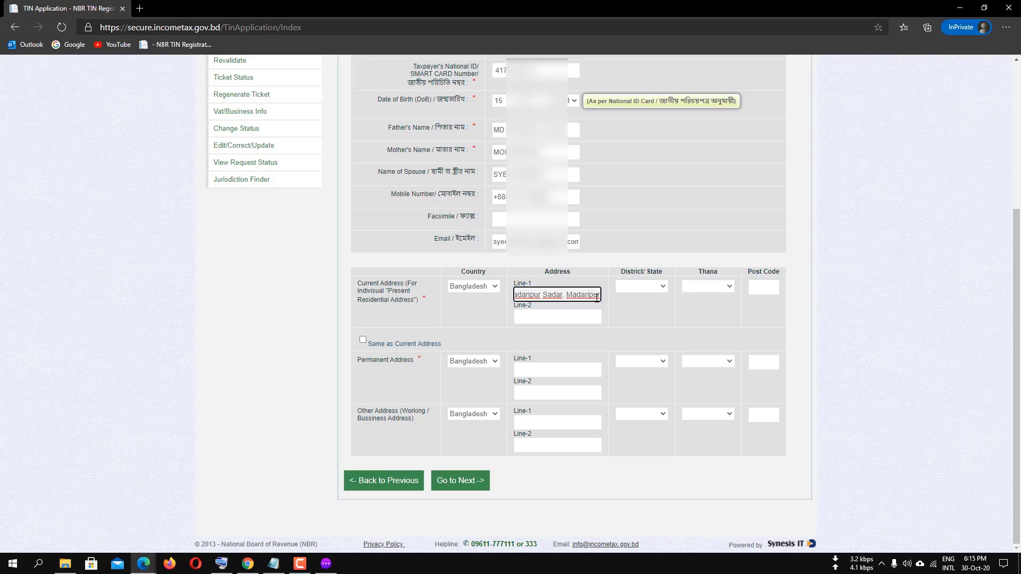
{"action": "left_click", "coordinate": [660, 287]}
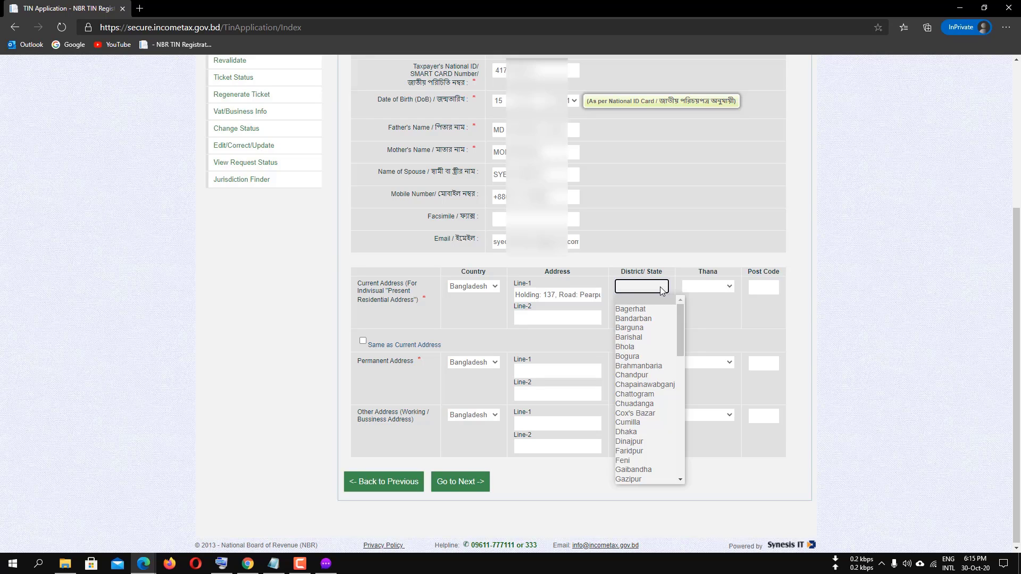
{"action": "type", "text": "m"}
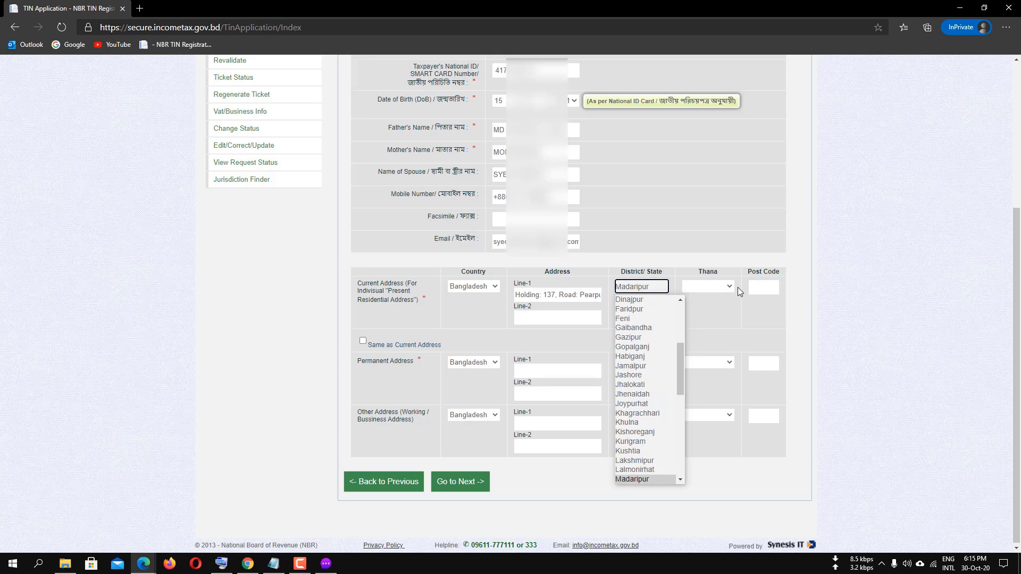
{"action": "key", "text": "Return"}
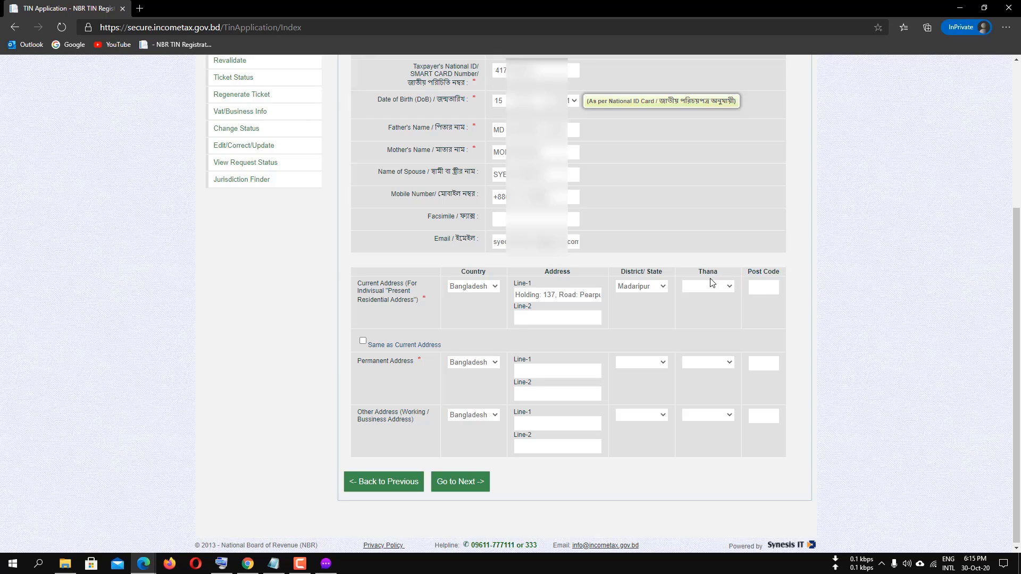
Set the thana to Madaripur Sadar and enter the current address's post code.
{"action": "left_click", "coordinate": [728, 289]}
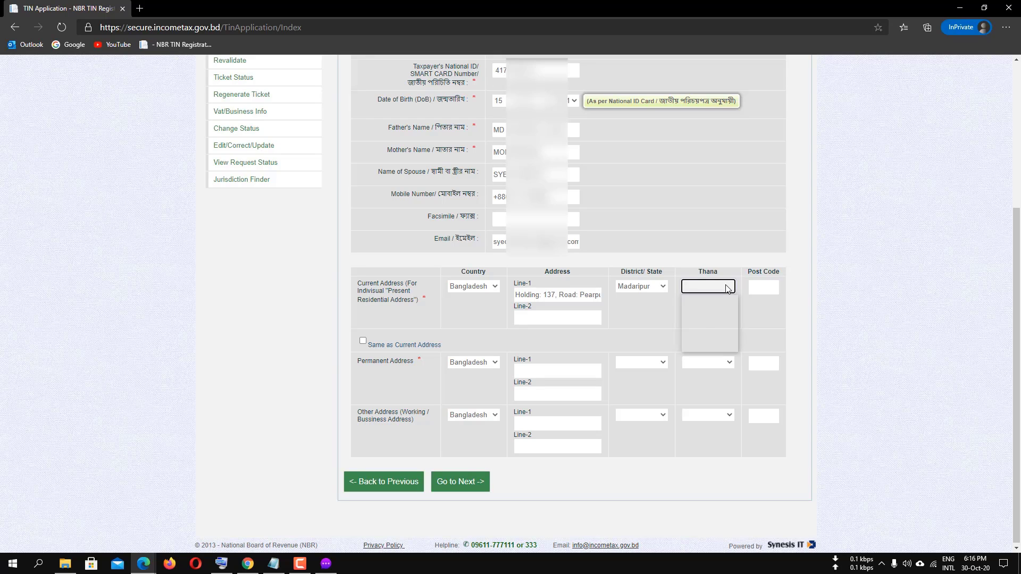
{"action": "left_click", "coordinate": [712, 328]}
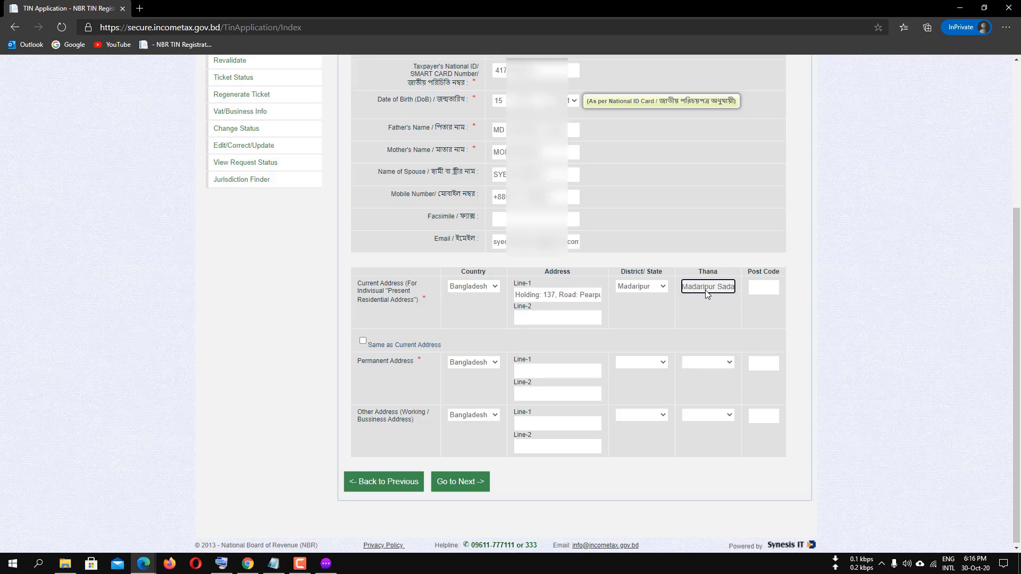
{"action": "left_click", "coordinate": [766, 289]}
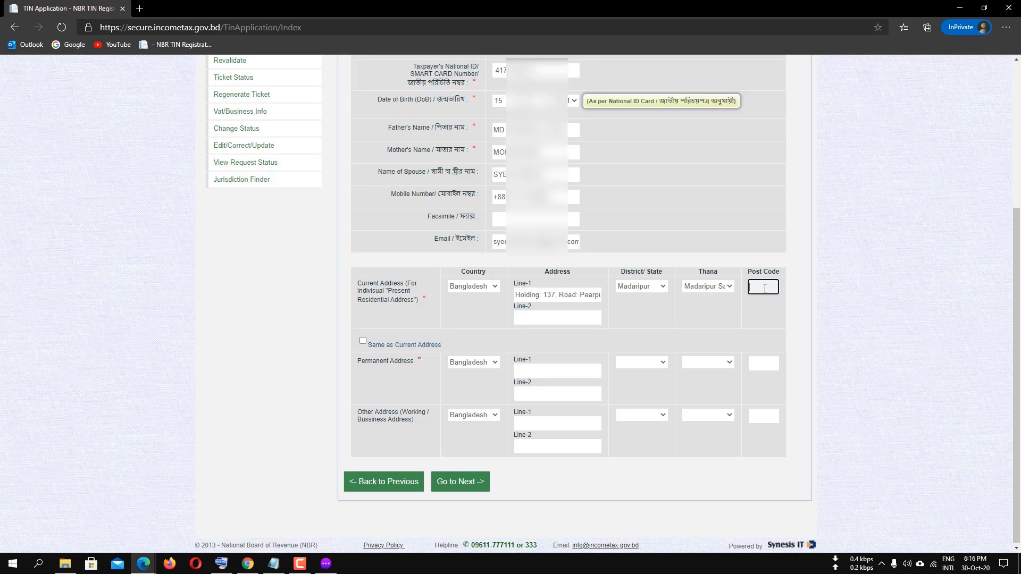
{"action": "type", "text": "7901"}
{"action": "scroll", "coordinate": [433, 330], "scroll_direction": "down", "scroll_amount": 1}
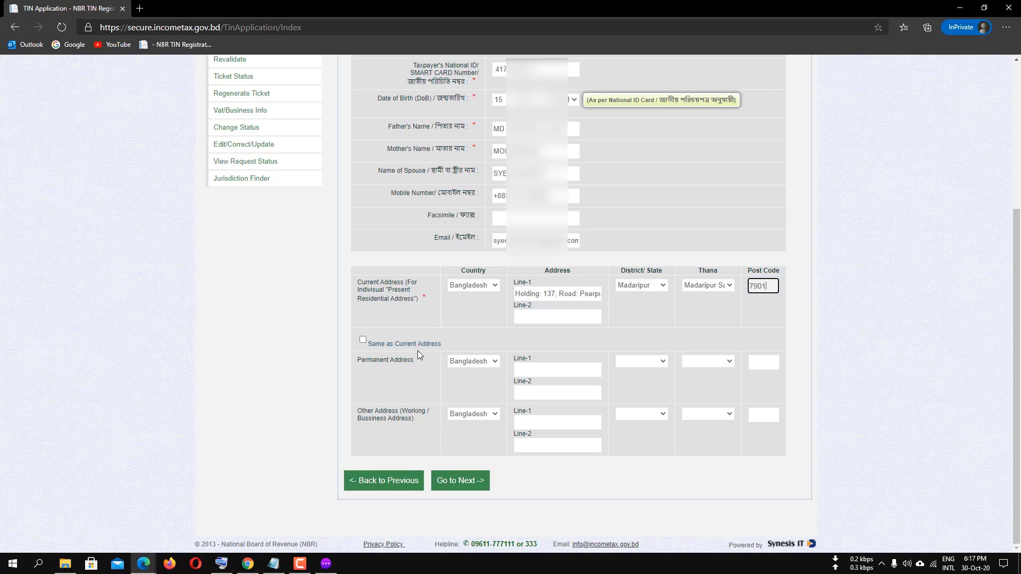
Copy the Madaripur current address into the permanent address and continue to Final Preview.
{"action": "left_click", "coordinate": [363, 340]}
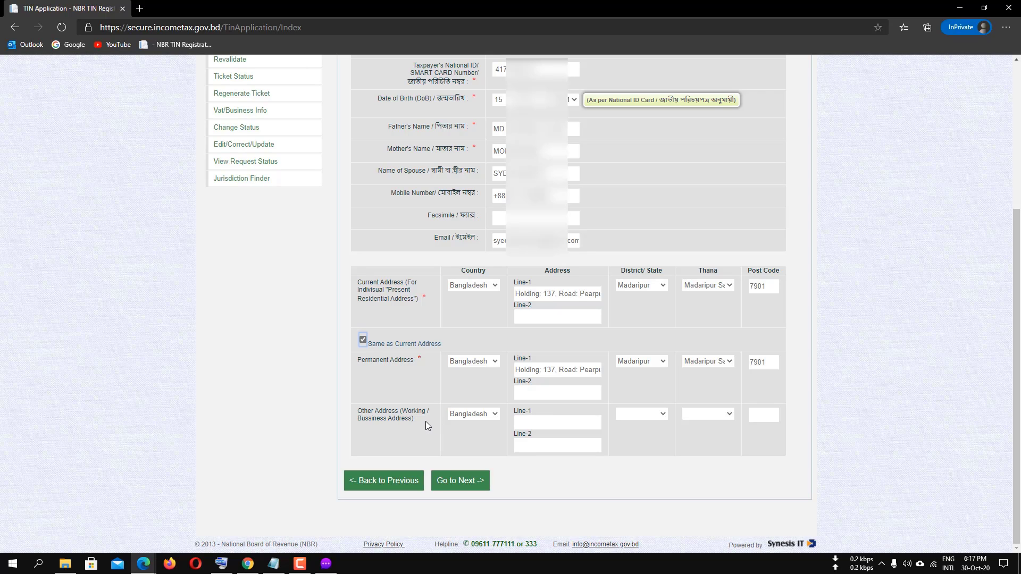
{"action": "left_click", "coordinate": [470, 483]}
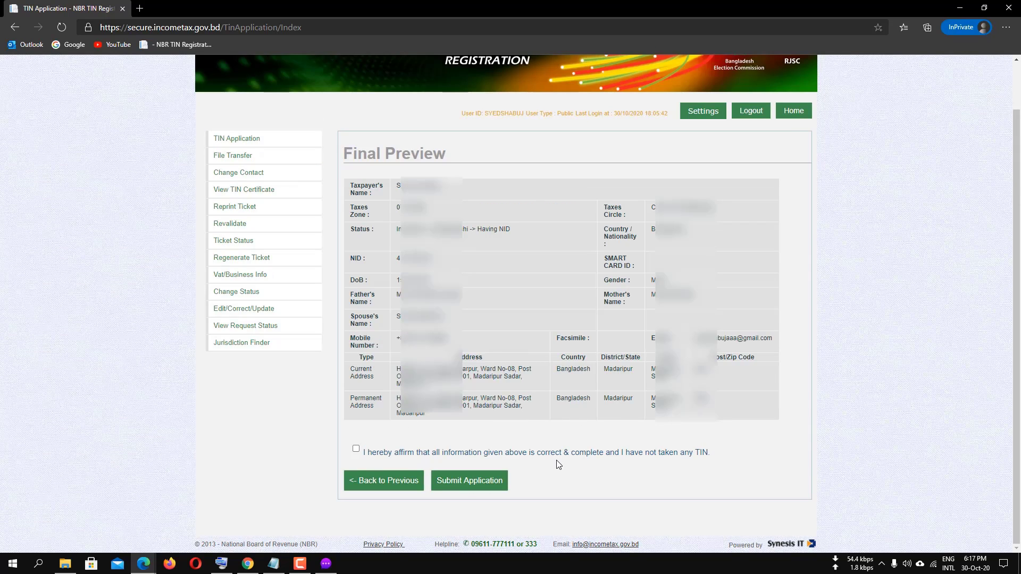
Tick the 'I hereby affirm' declaration on the Final Preview and submit the TIN application.
{"action": "left_click", "coordinate": [356, 450]}
{"action": "scroll", "coordinate": [634, 327], "scroll_direction": "up", "scroll_amount": 1}
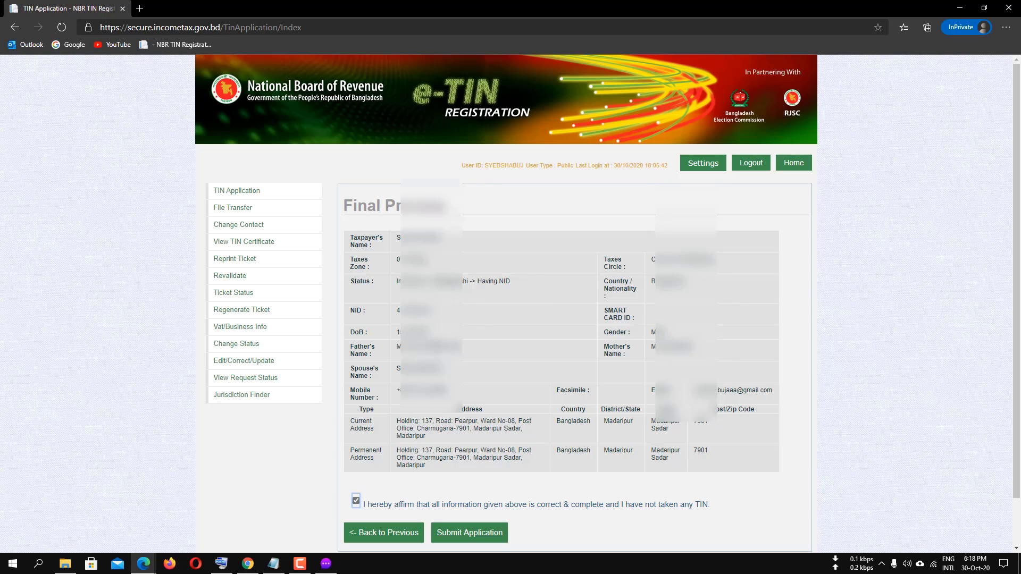
{"action": "scroll", "coordinate": [538, 429], "scroll_direction": "down", "scroll_amount": 1}
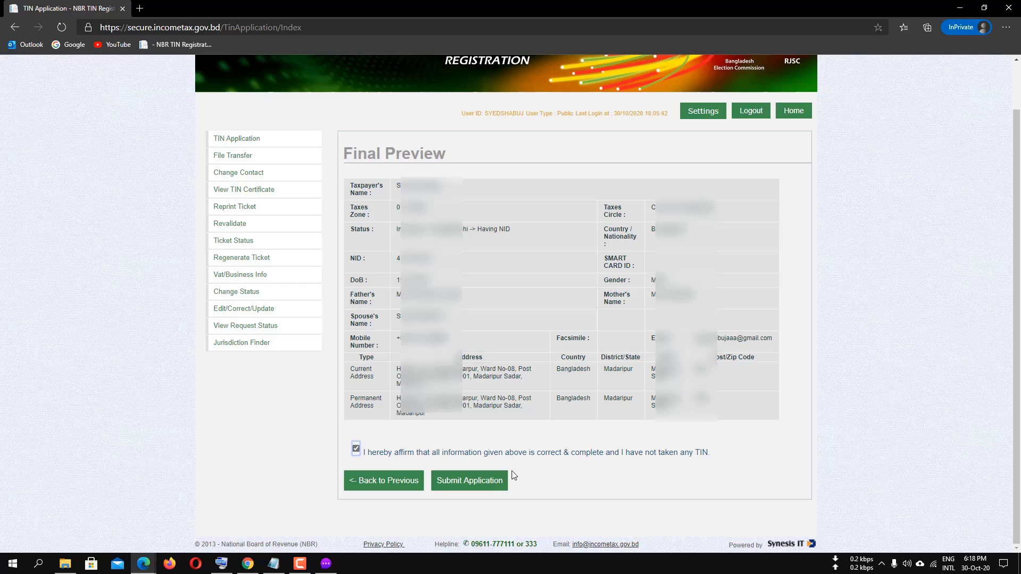
{"action": "left_click", "coordinate": [468, 485]}
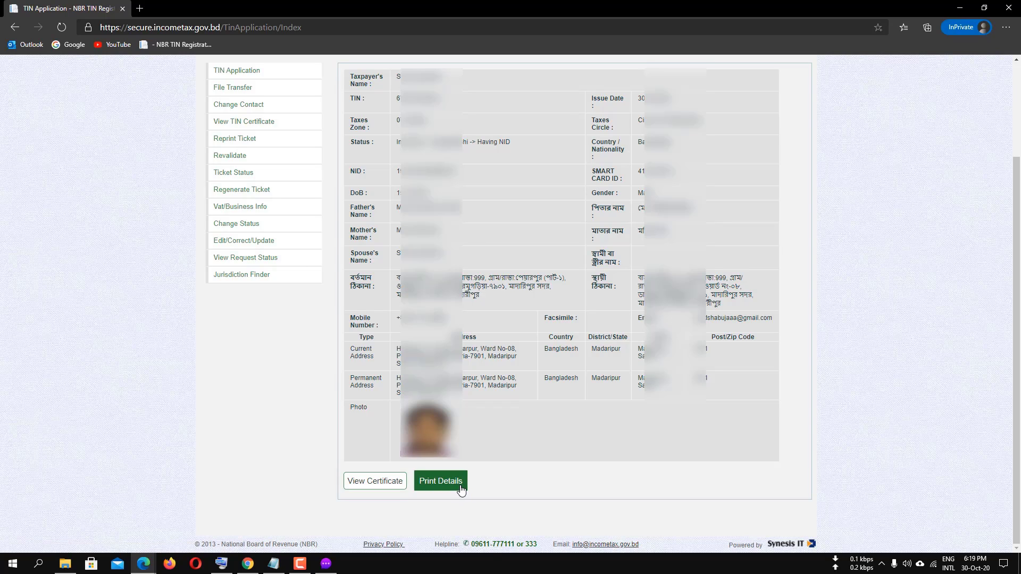
View the TIN certificate for Taxes Circle-144 (Madaripur), dated October 30, 2020.
{"action": "left_click", "coordinate": [363, 488]}
{"action": "scroll", "coordinate": [743, 463], "scroll_direction": "down", "scroll_amount": 5}
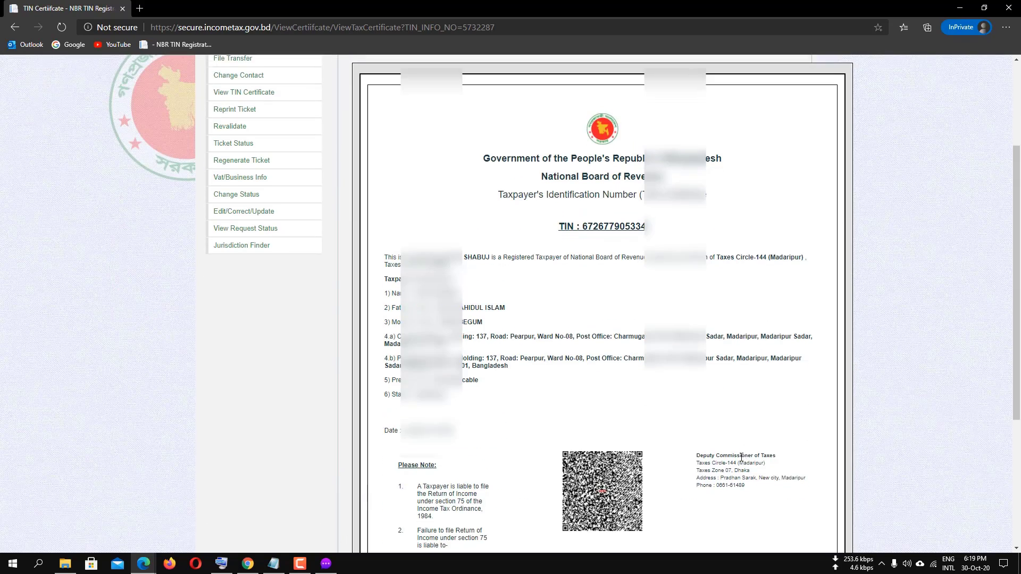
{"action": "scroll", "coordinate": [742, 457], "scroll_direction": "down", "scroll_amount": 4}
{"action": "scroll", "coordinate": [746, 433], "scroll_direction": "up", "scroll_amount": 6}
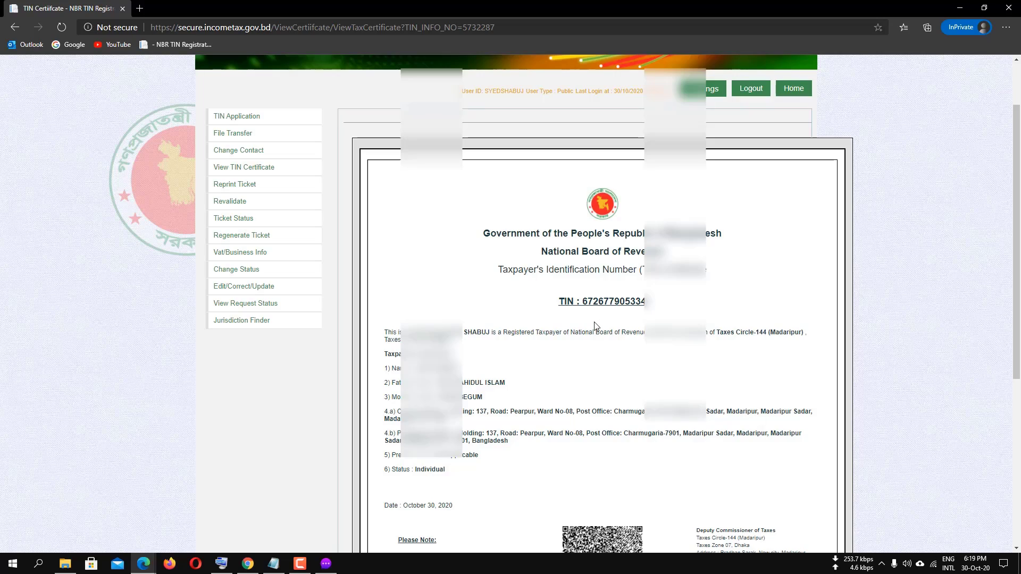
{"action": "scroll", "coordinate": [572, 426], "scroll_direction": "down", "scroll_amount": 5}
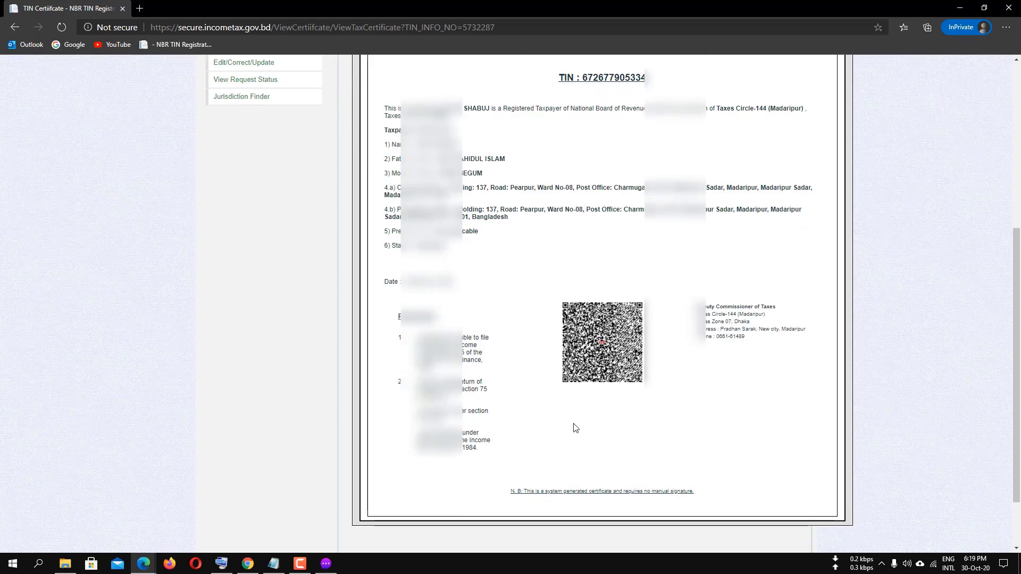
{"action": "scroll", "coordinate": [570, 433], "scroll_direction": "up", "scroll_amount": 6}
{"action": "scroll", "coordinate": [578, 415], "scroll_direction": "down", "scroll_amount": 7}
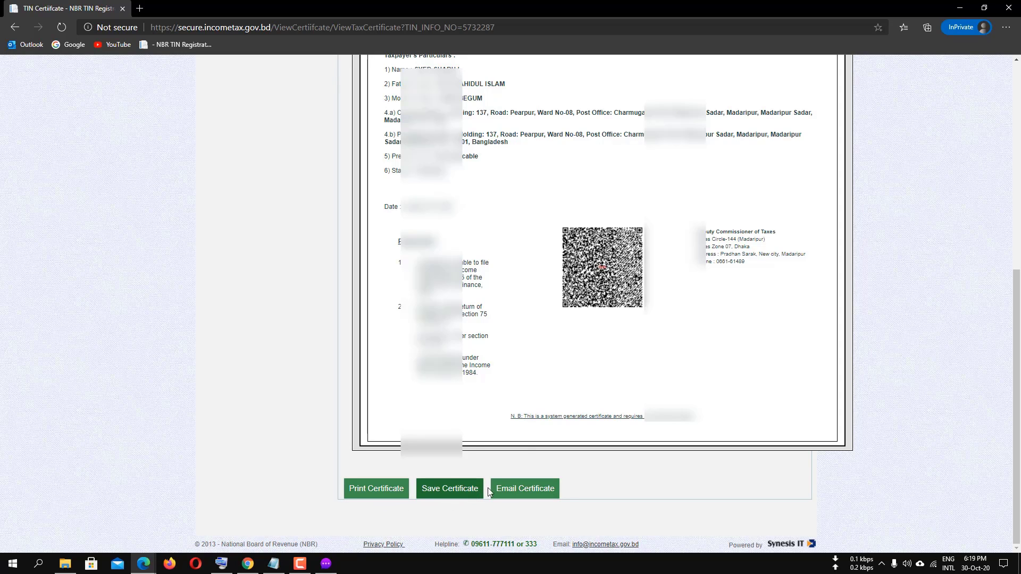
Download the TIN certificate as a PDF with Save Certificate.
{"action": "left_click", "coordinate": [442, 494]}
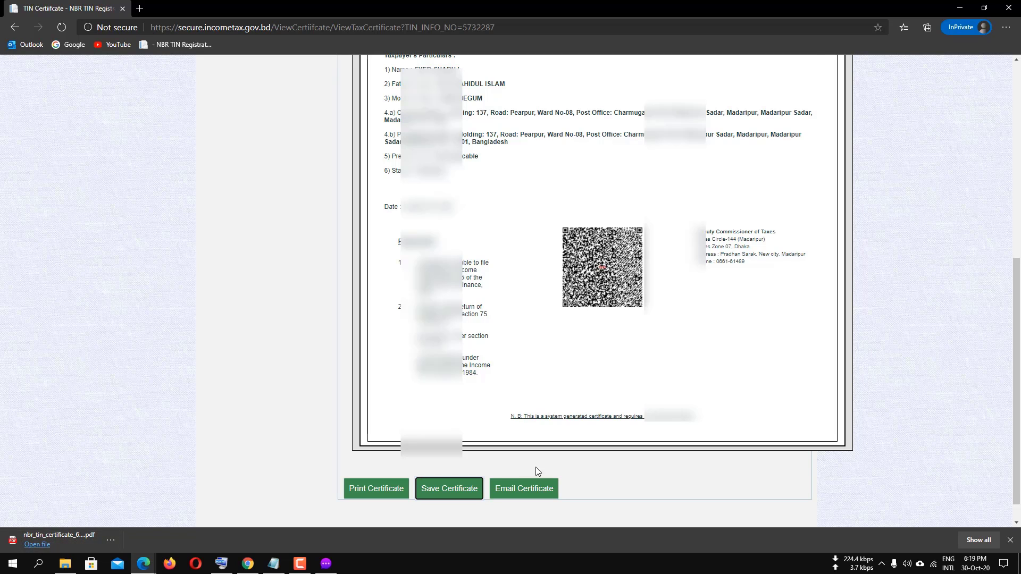
{"action": "scroll", "coordinate": [535, 467], "scroll_direction": "up", "scroll_amount": 7}
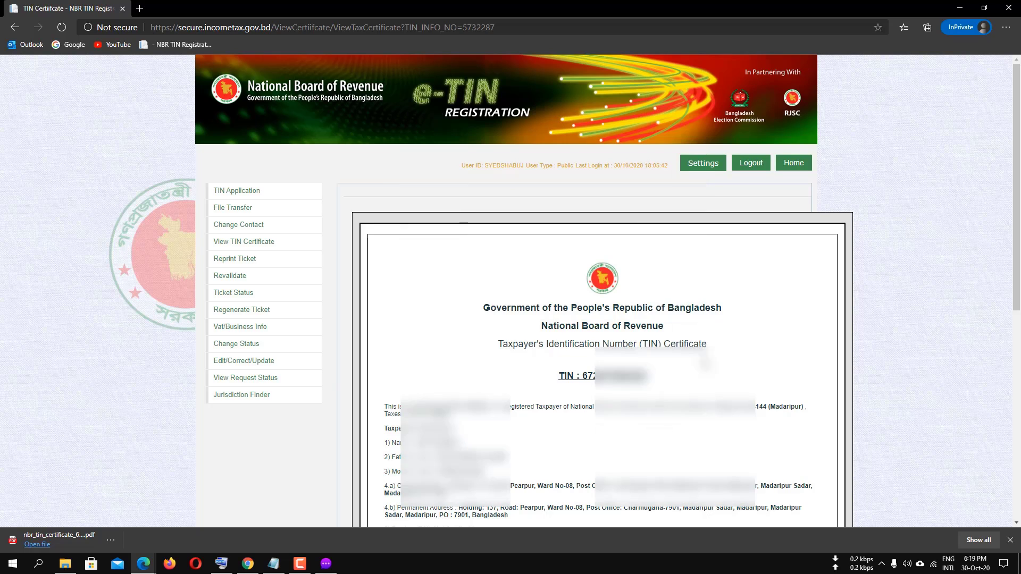